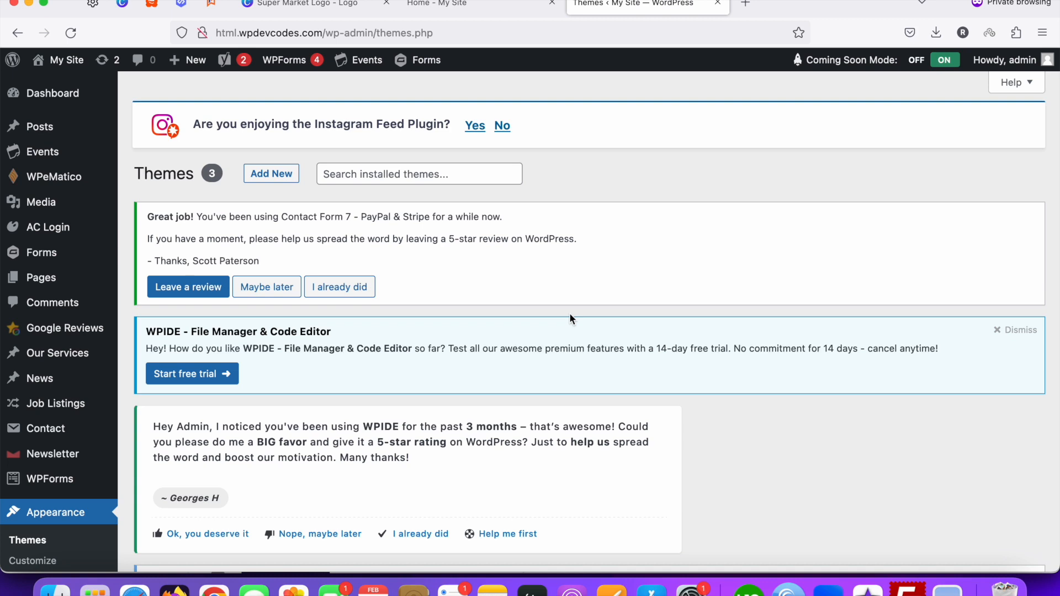
Look over the installed themes and open the page for adding a new theme.
scroll(571, 319, "down", 1)
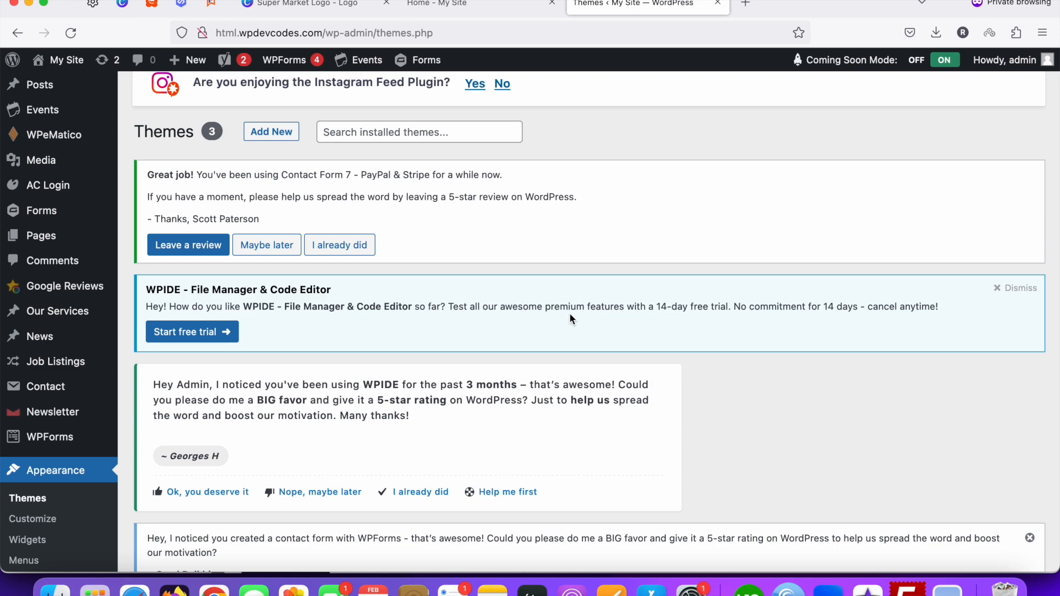
scroll(571, 319, "down", 6)
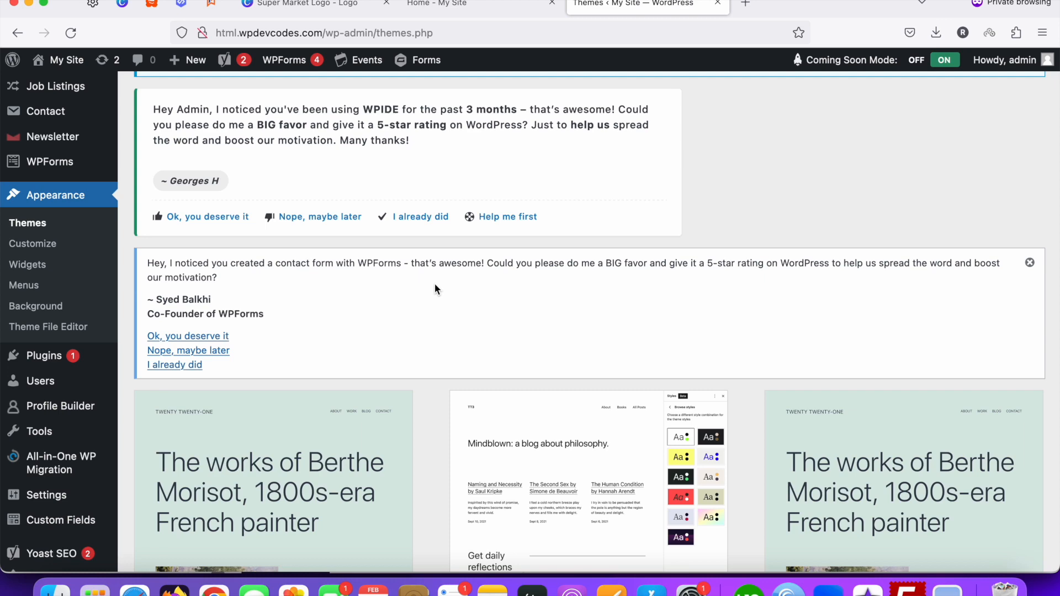
scroll(435, 285, "up", 7)
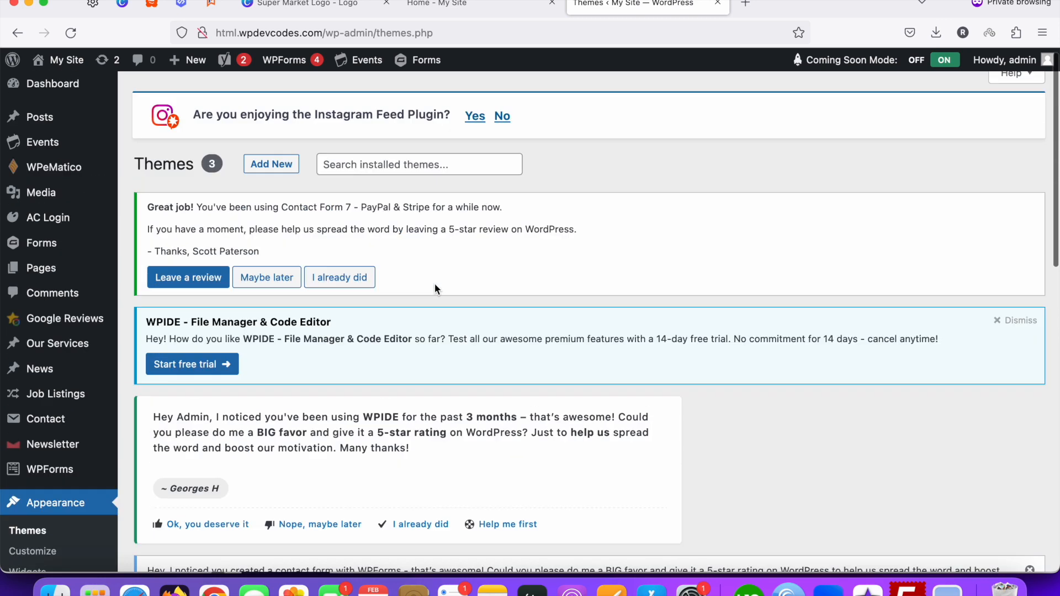
scroll(122, 347, "down", 5)
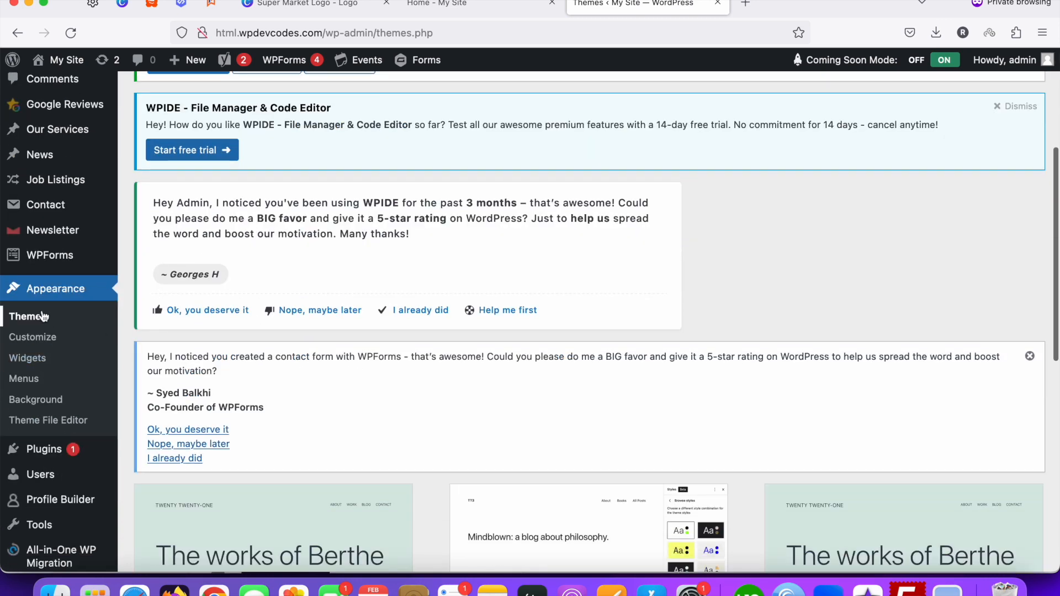
scroll(229, 290, "up", 5)
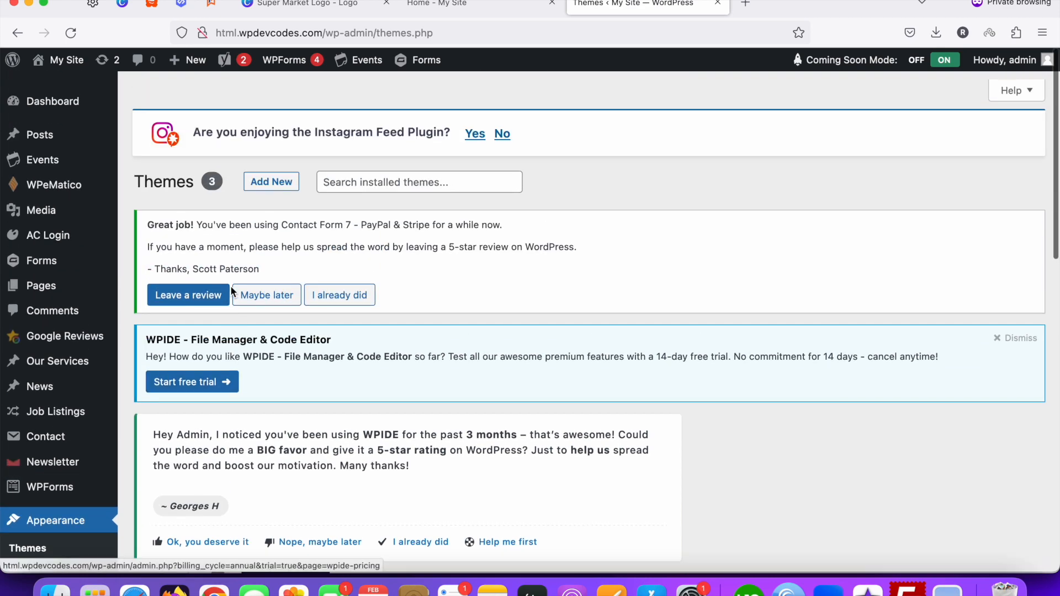
left_click(266, 175)
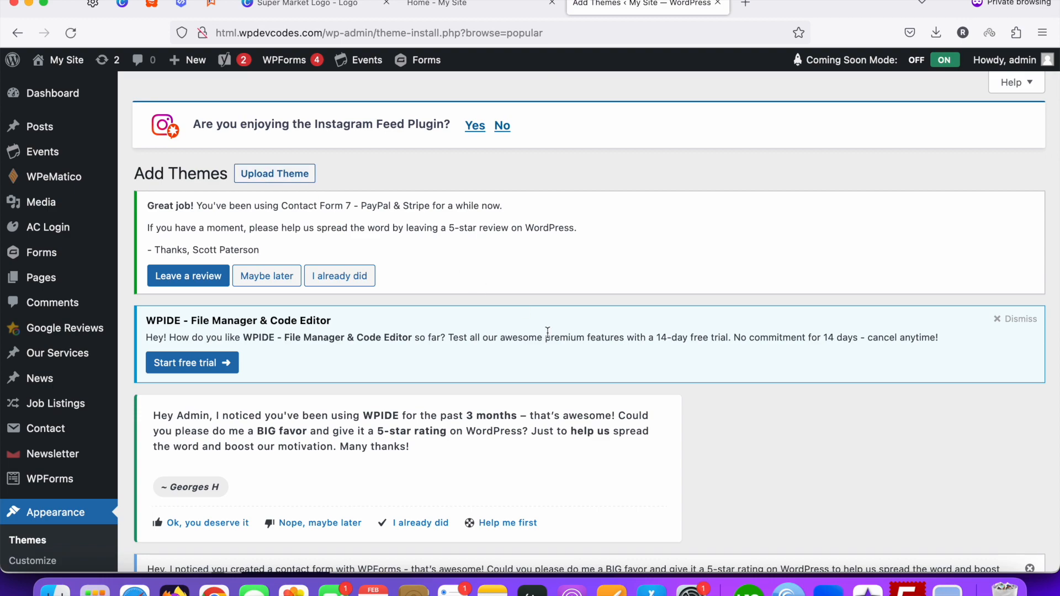
Browse the popular themes and install the Astra theme.
scroll(549, 333, "down", 10)
scroll(549, 338, "down", 7)
scroll(442, 335, "up", 7)
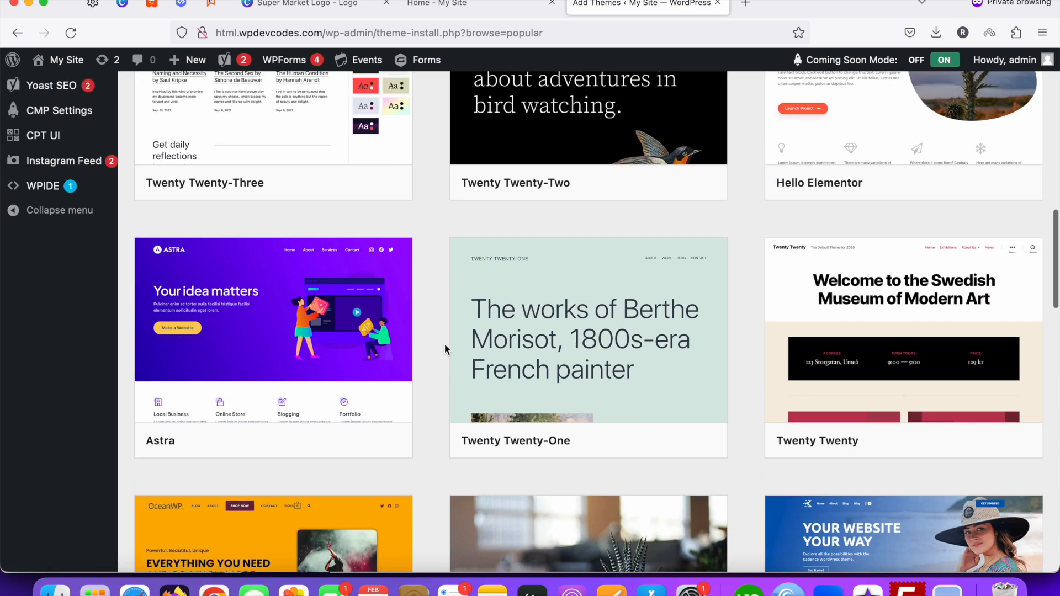
scroll(446, 348, "up", 4)
scroll(445, 348, "down", 10)
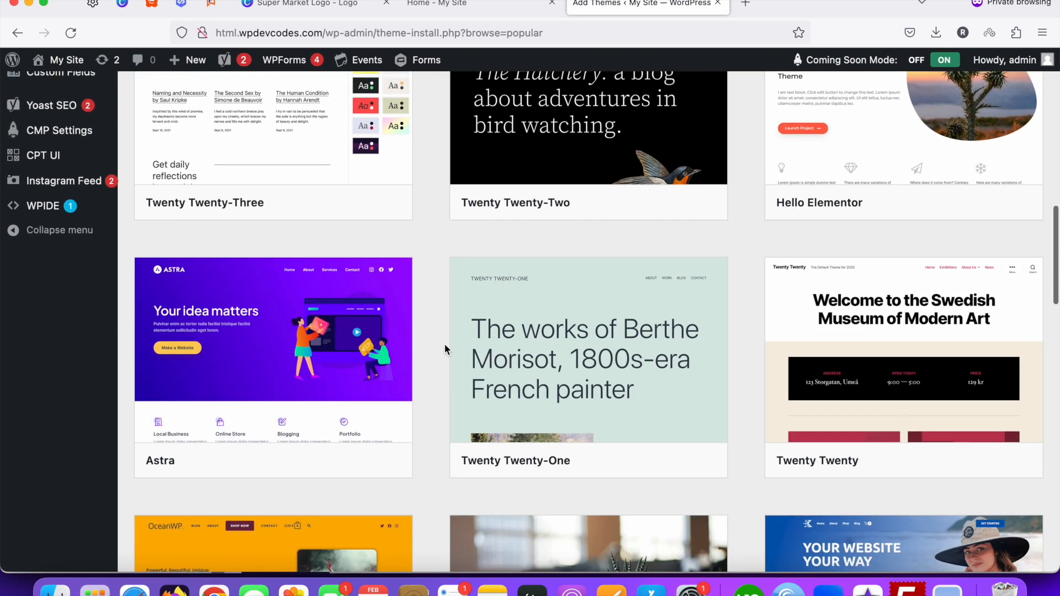
scroll(445, 348, "down", 10)
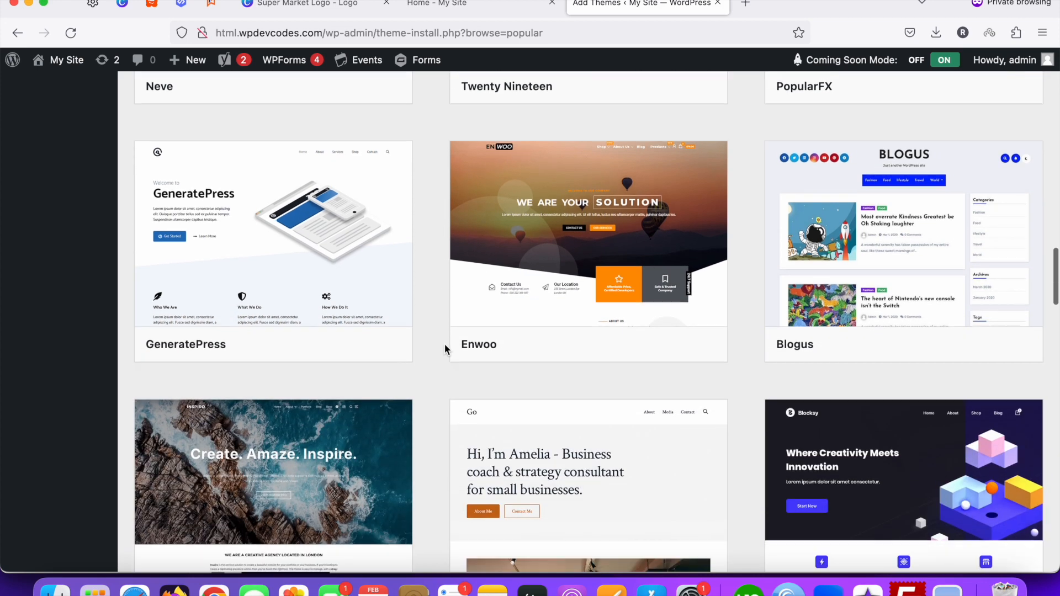
scroll(446, 353, "up", 10)
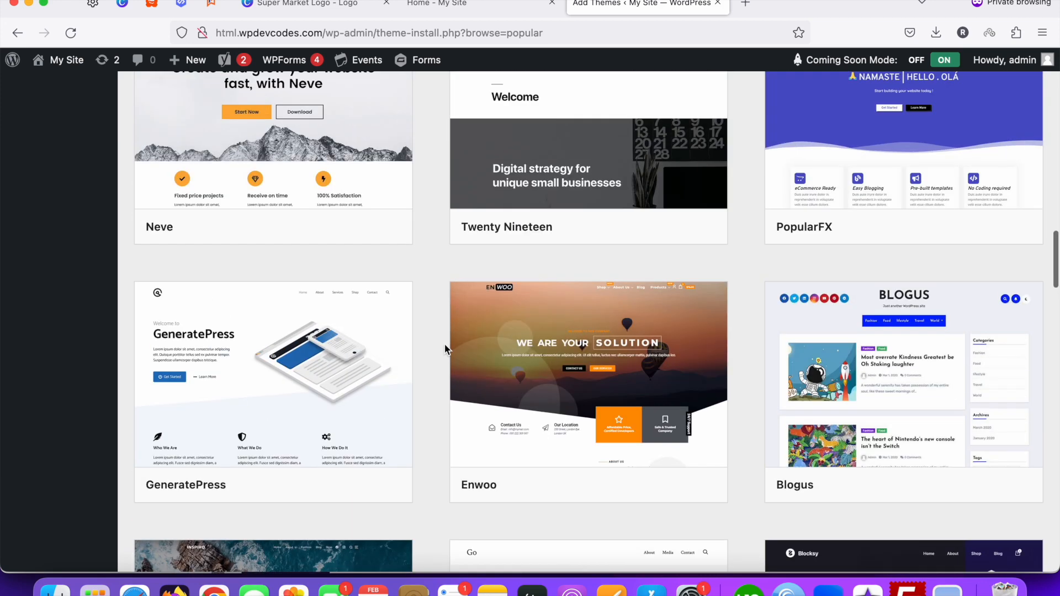
scroll(446, 358, "up", 7)
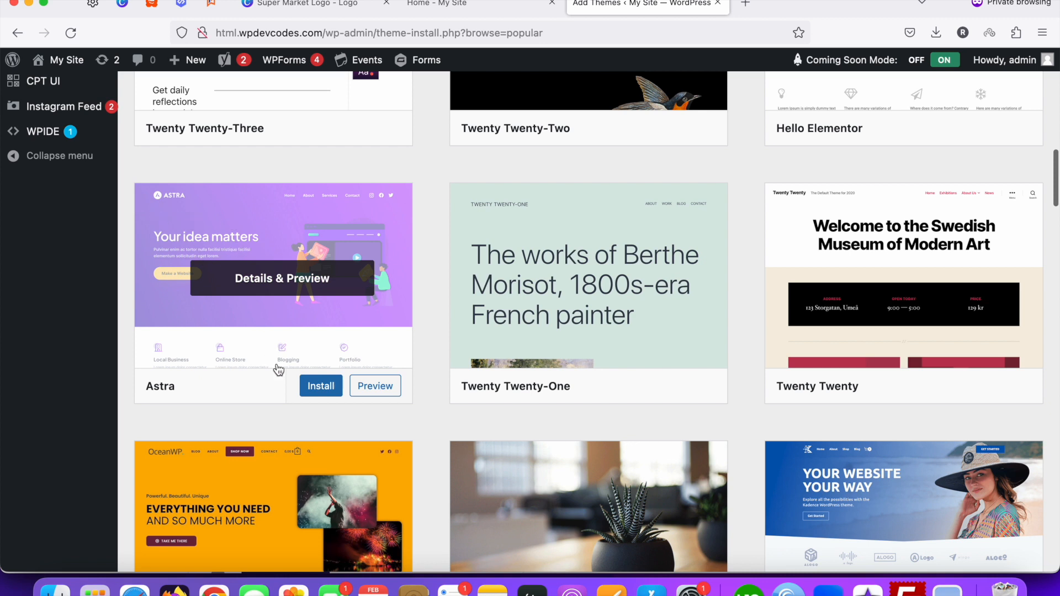
left_click(319, 390)
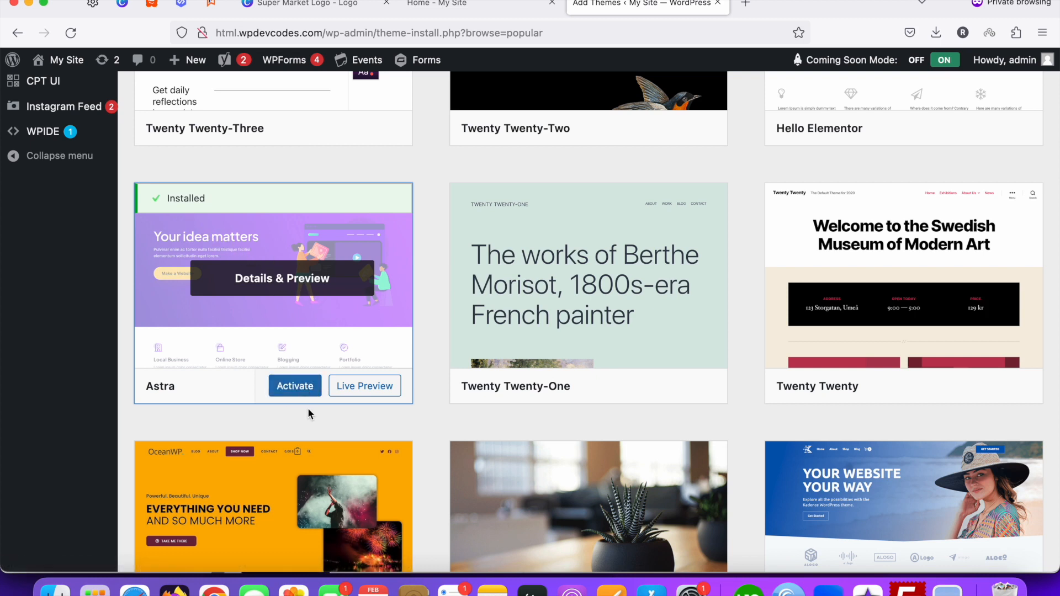
Activate the Astra theme and check it among the installed themes.
left_click(295, 388)
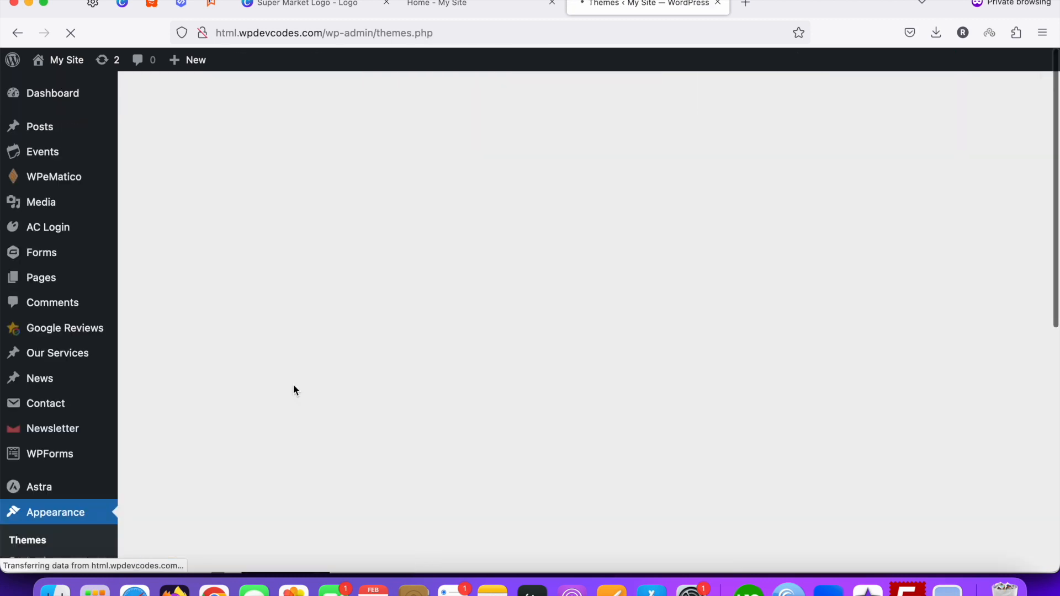
scroll(352, 354, "down", 5)
scroll(351, 353, "down", 6)
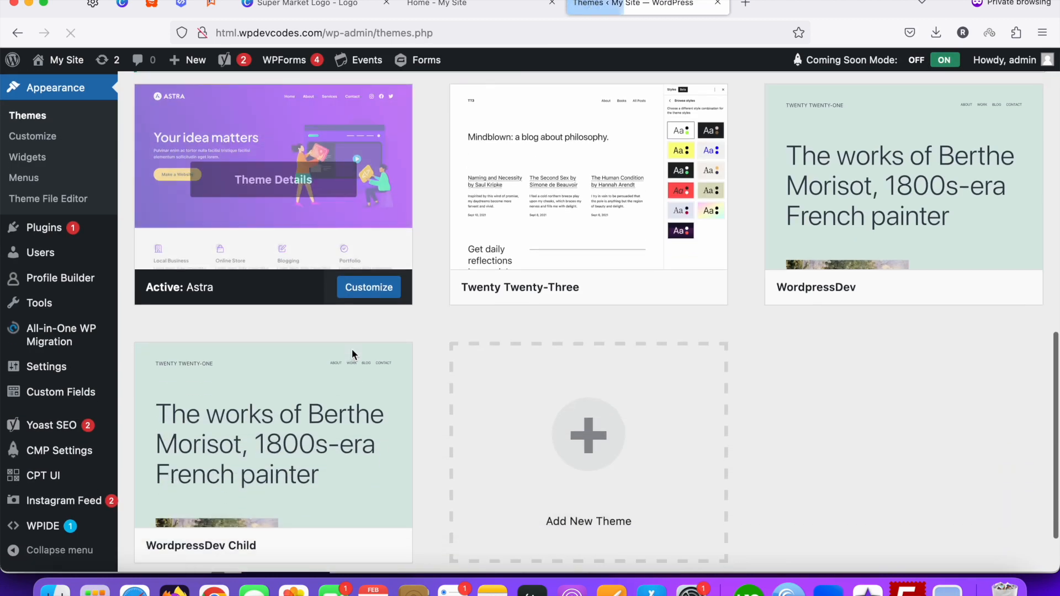
scroll(328, 316, "up", 3)
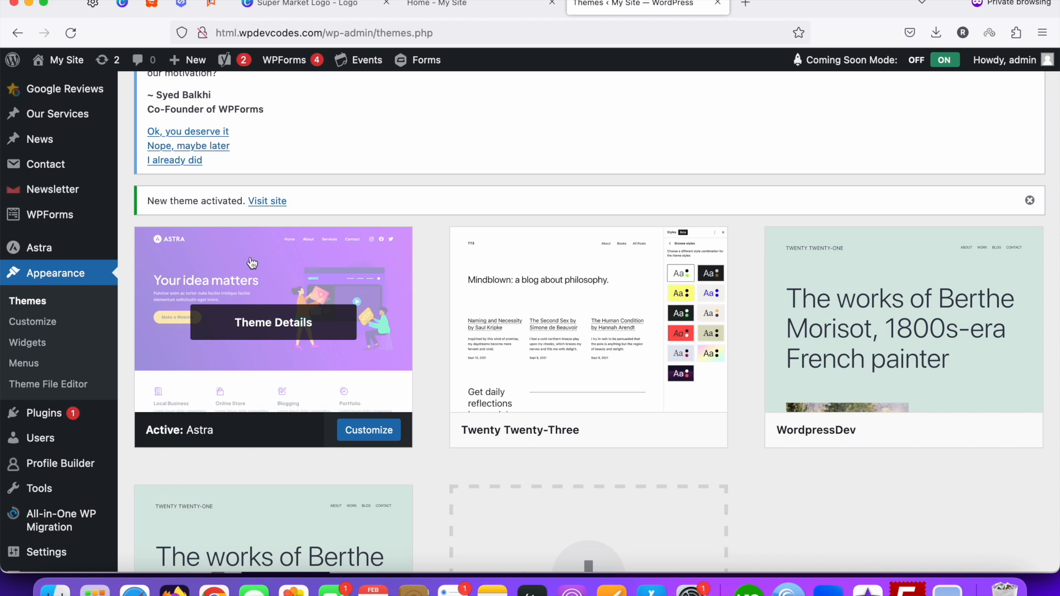
Open the Astra theme's Custom Layouts page and look through it.
mouse_move(43, 248)
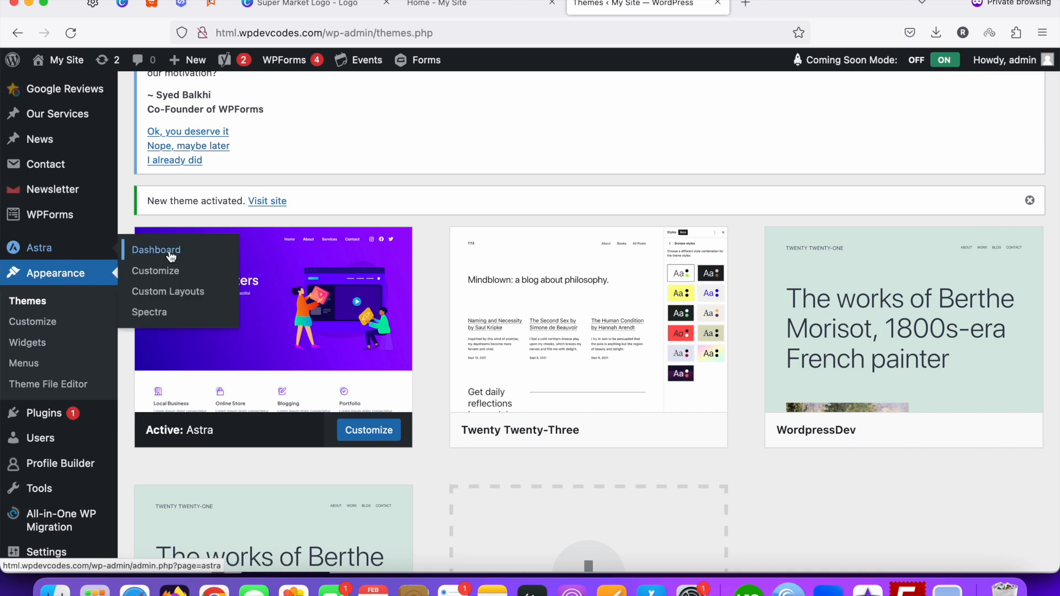
left_click(174, 299)
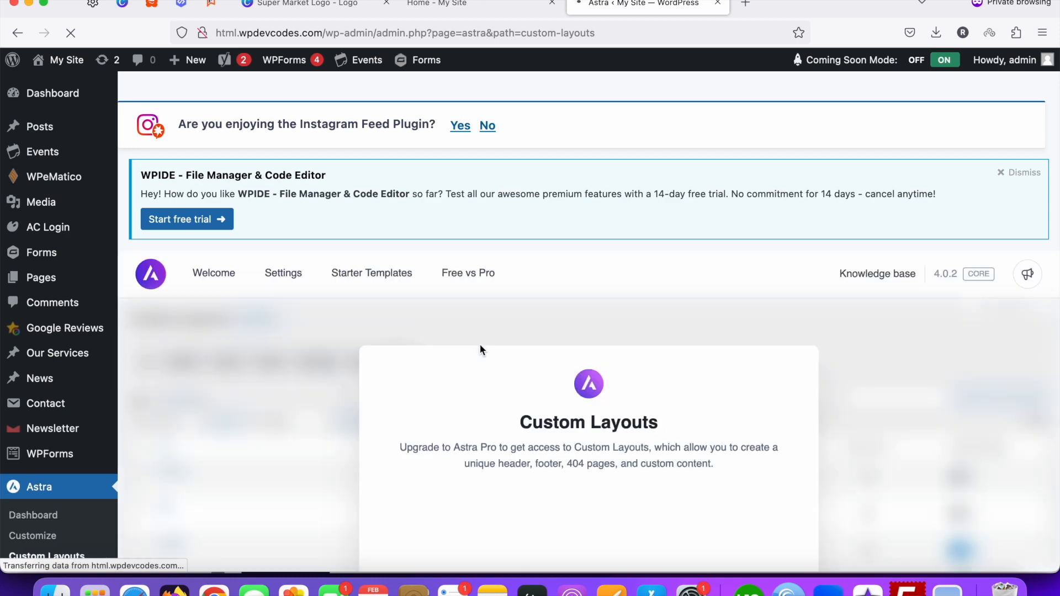
scroll(479, 345, "down", 3)
scroll(370, 309, "down", 10)
scroll(332, 317, "up", 5)
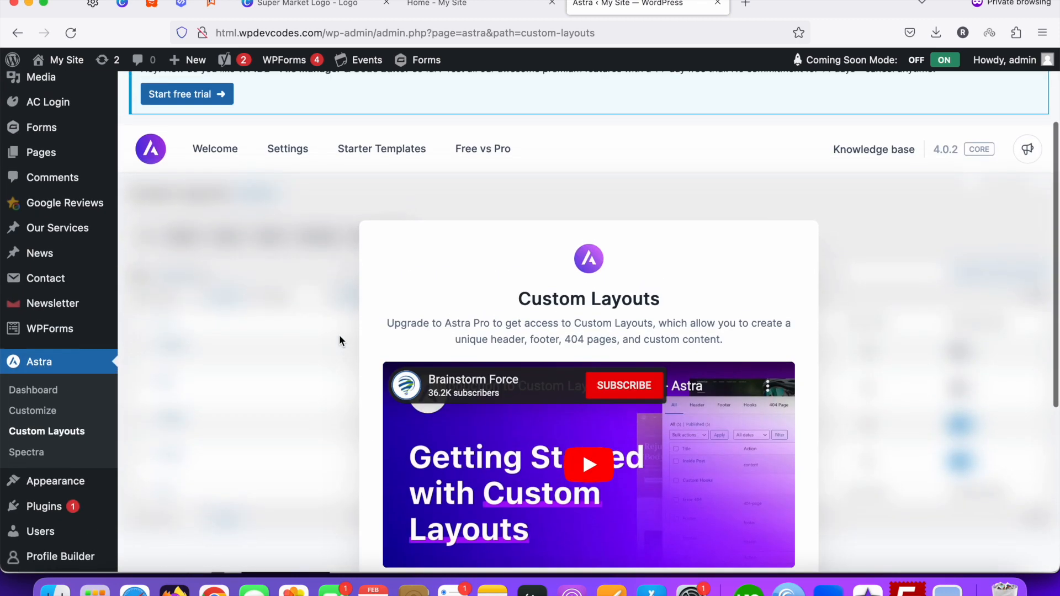
Install and activate Astra's Starter Templates.
left_click(381, 155)
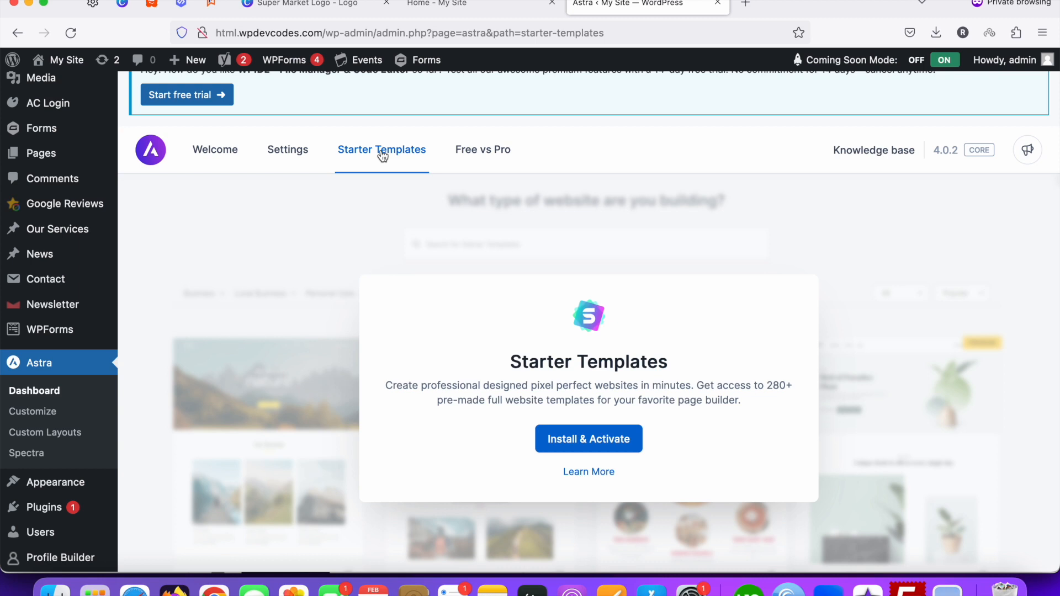
scroll(459, 312, "down", 2)
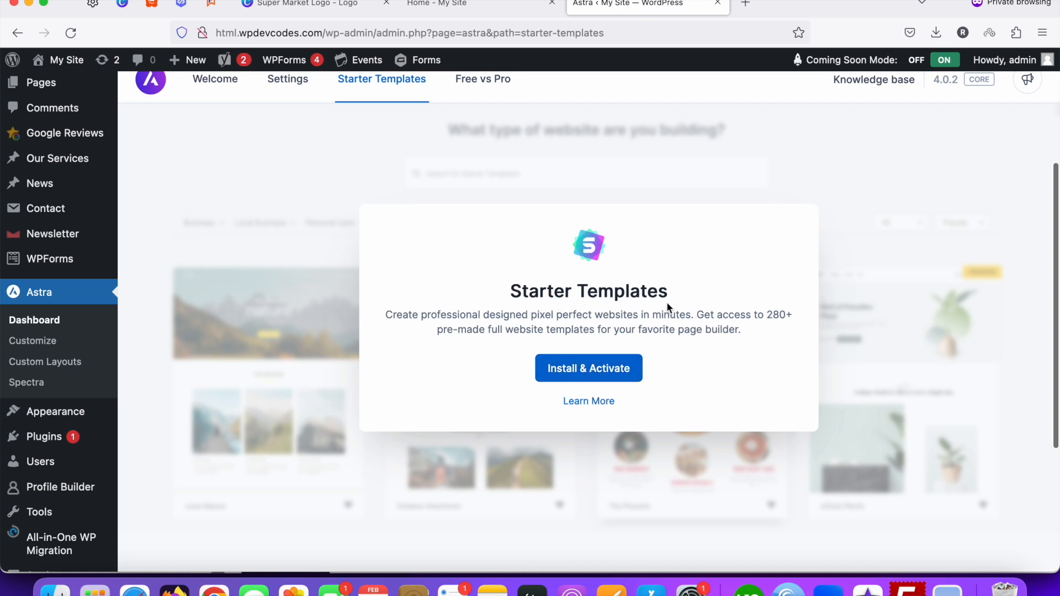
left_click(594, 375)
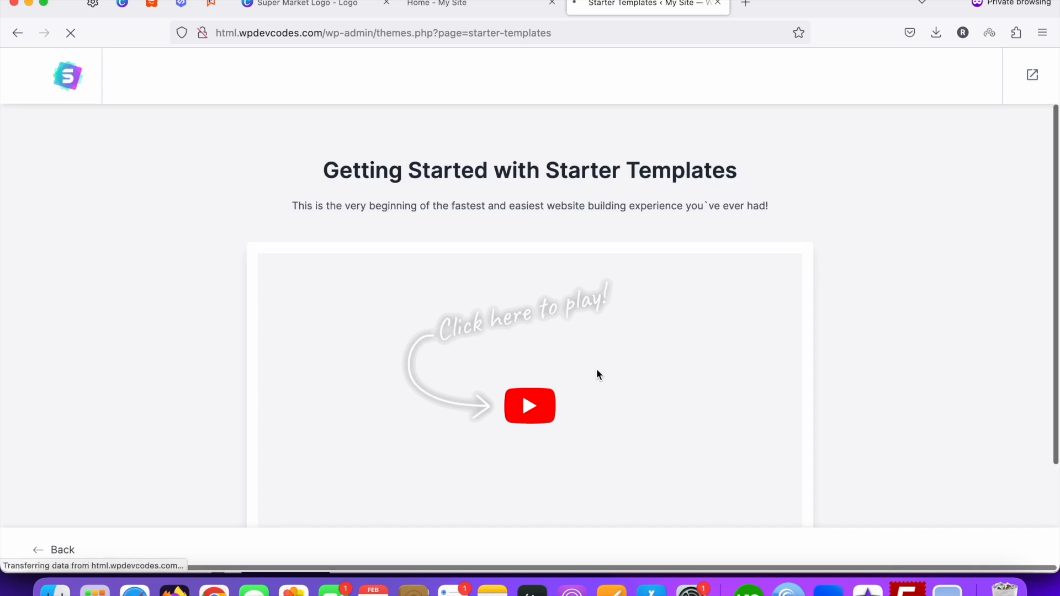
Start building the website from Starter Templates and choose Elementor as the page builder.
scroll(133, 334, "down", 3)
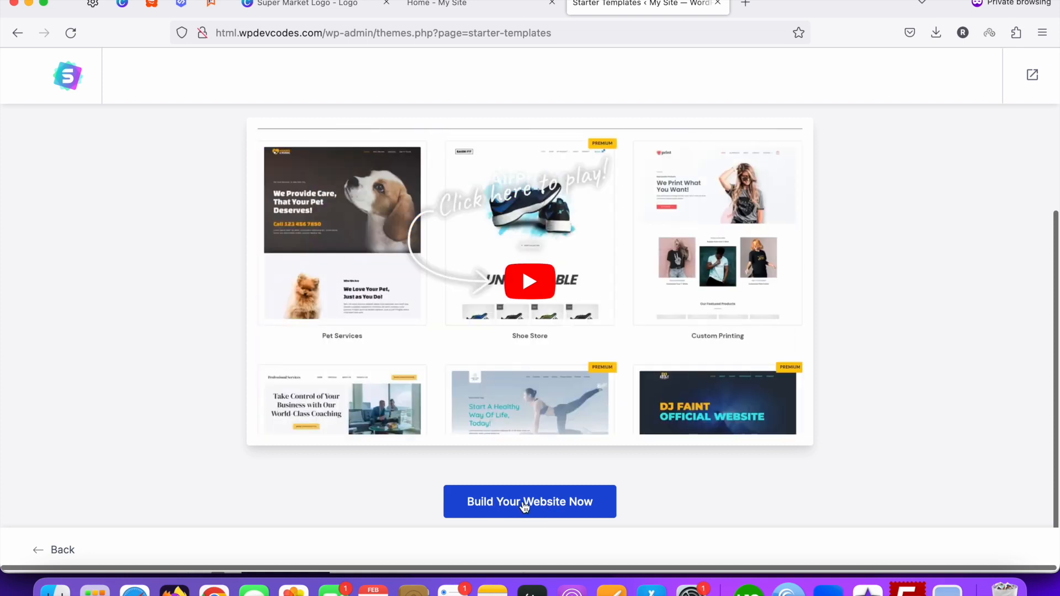
left_click(524, 505)
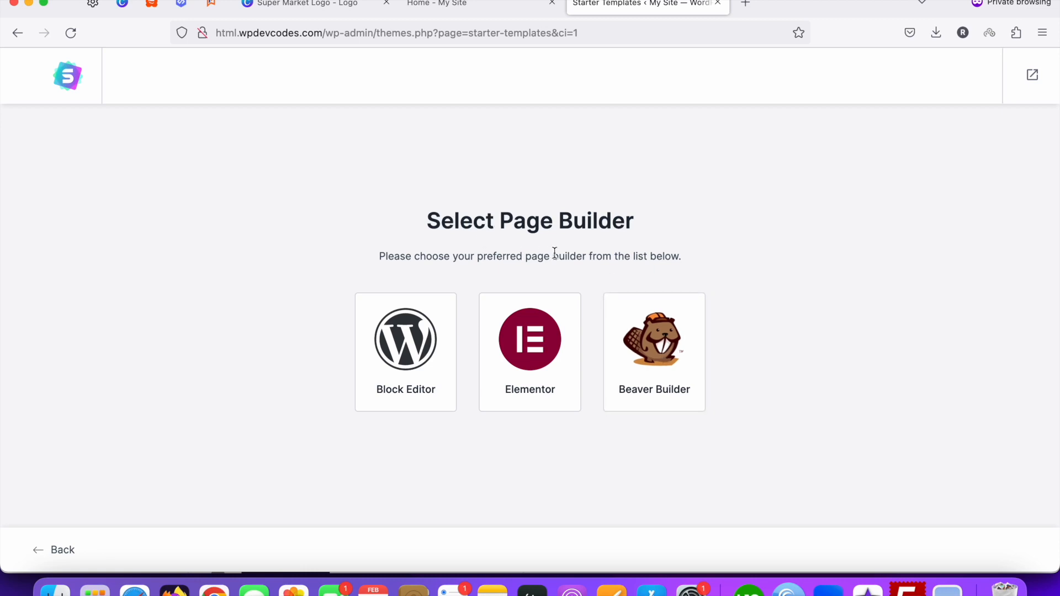
left_click(529, 348)
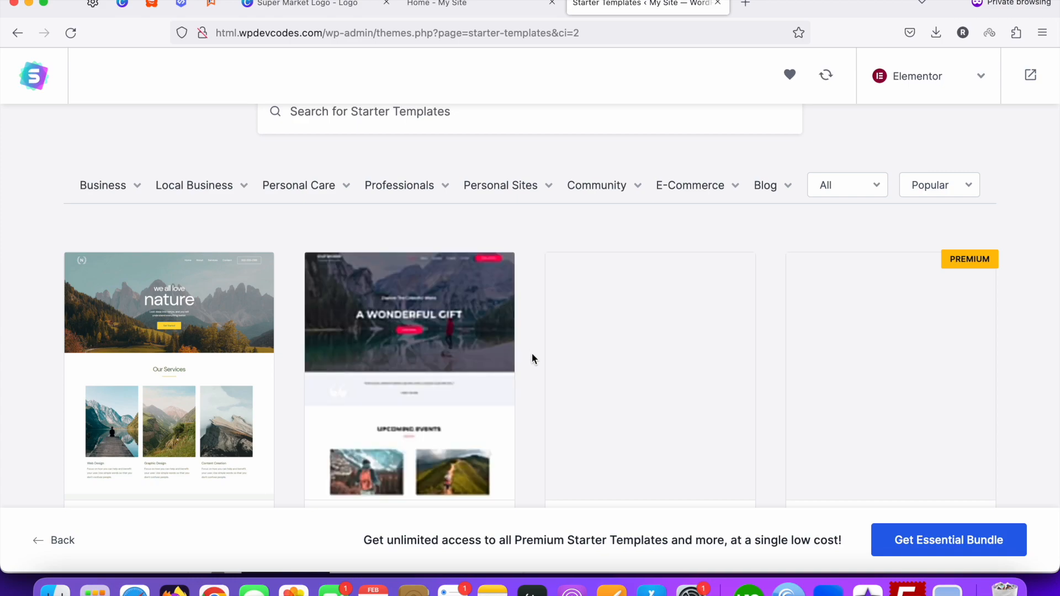
Browse the Elementor starter templates and search them for "digital".
scroll(535, 379, "down", 20)
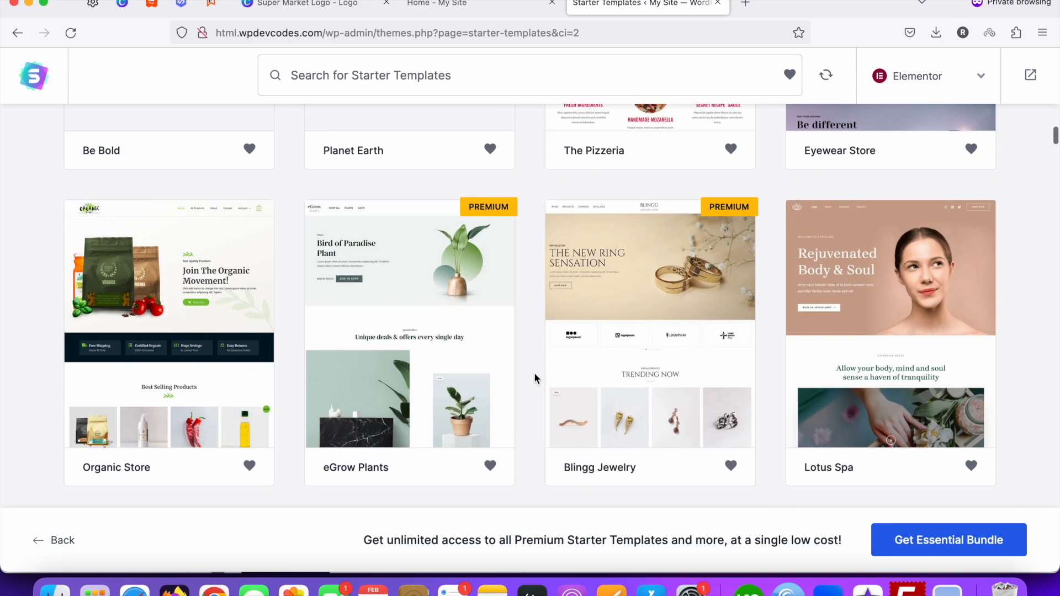
scroll(535, 378, "down", 15)
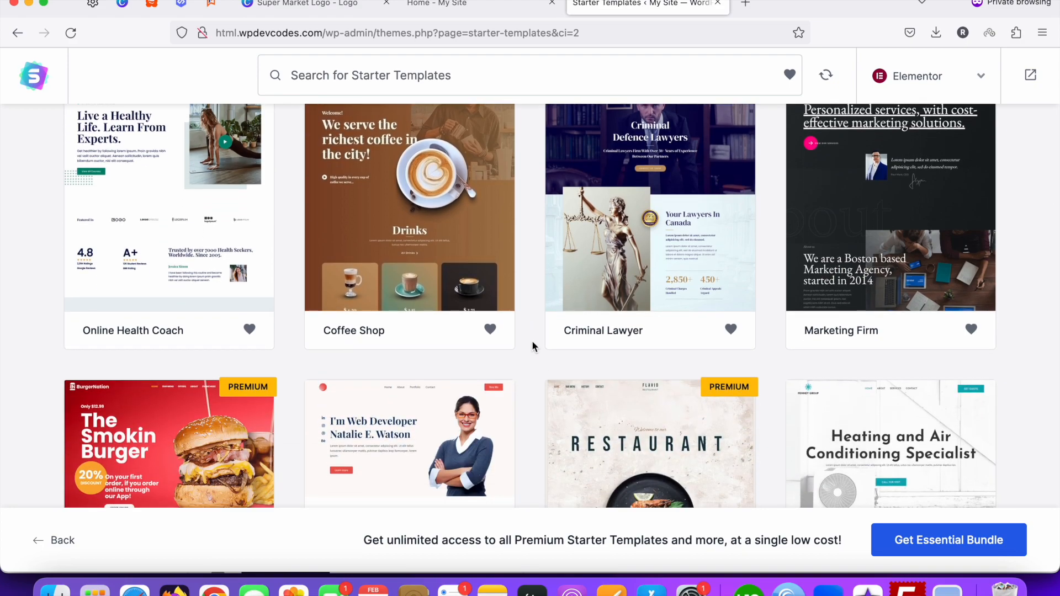
scroll(529, 333, "up", 15)
scroll(529, 338, "up", 15)
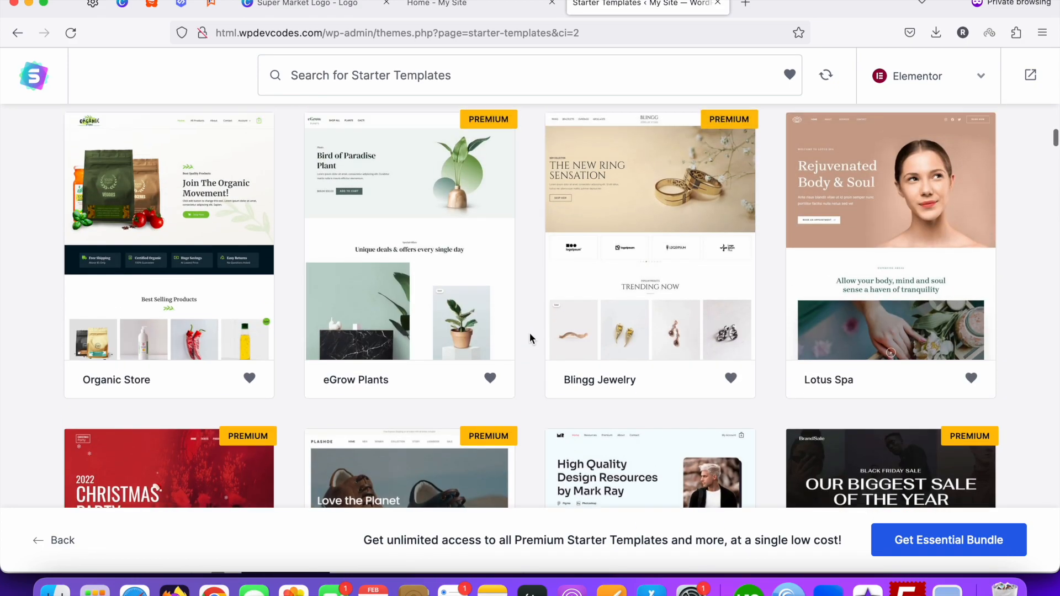
scroll(529, 339, "up", 5)
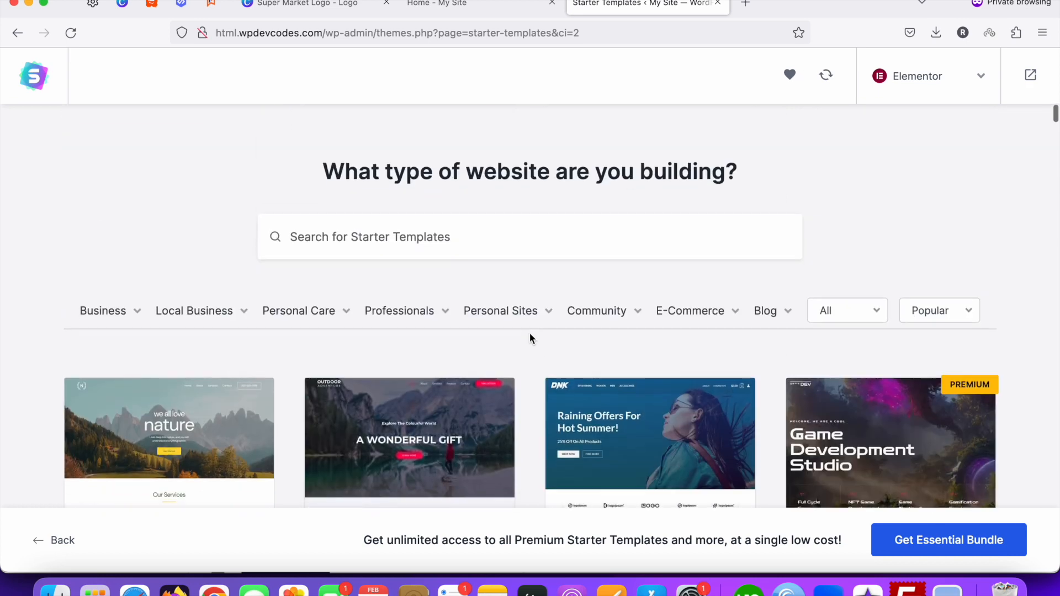
left_click(474, 238)
type("digital")
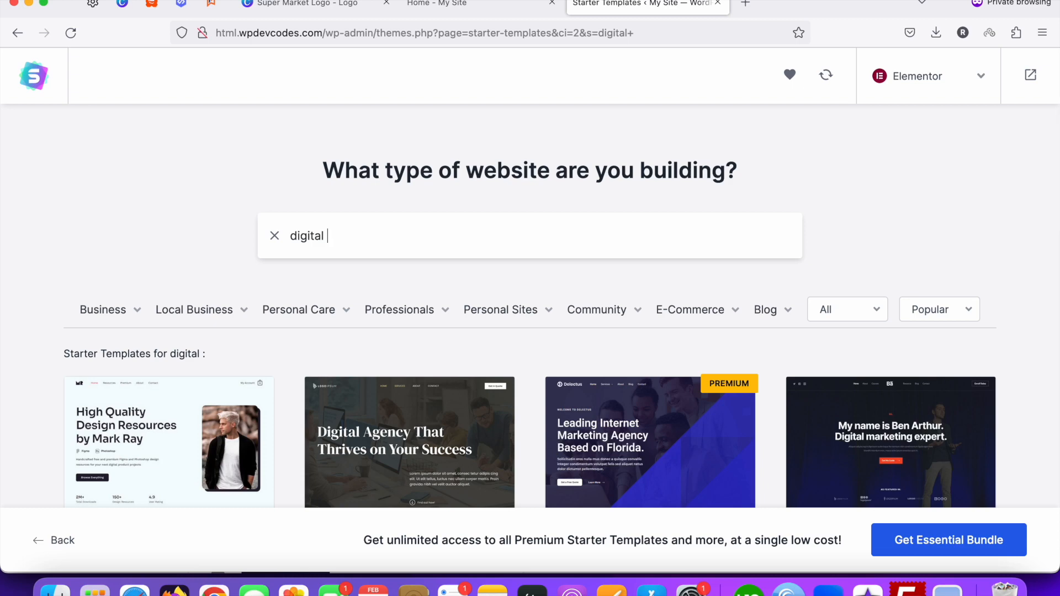
Select the free Digital Agency template from the search results.
scroll(433, 271, "down", 5)
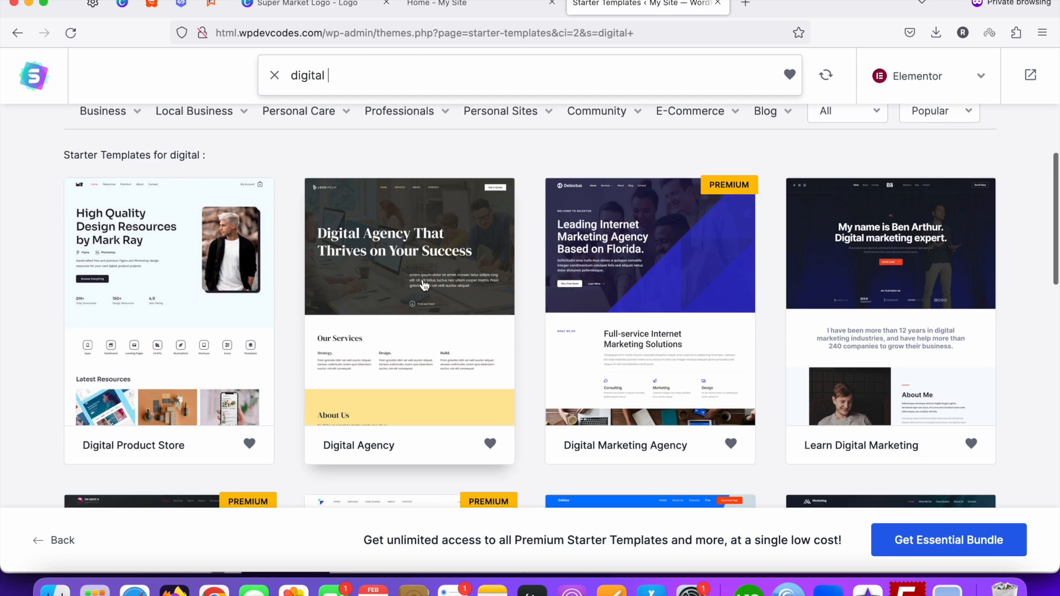
scroll(424, 285, "down", 2)
scroll(398, 290, "up", 2)
left_click(398, 287)
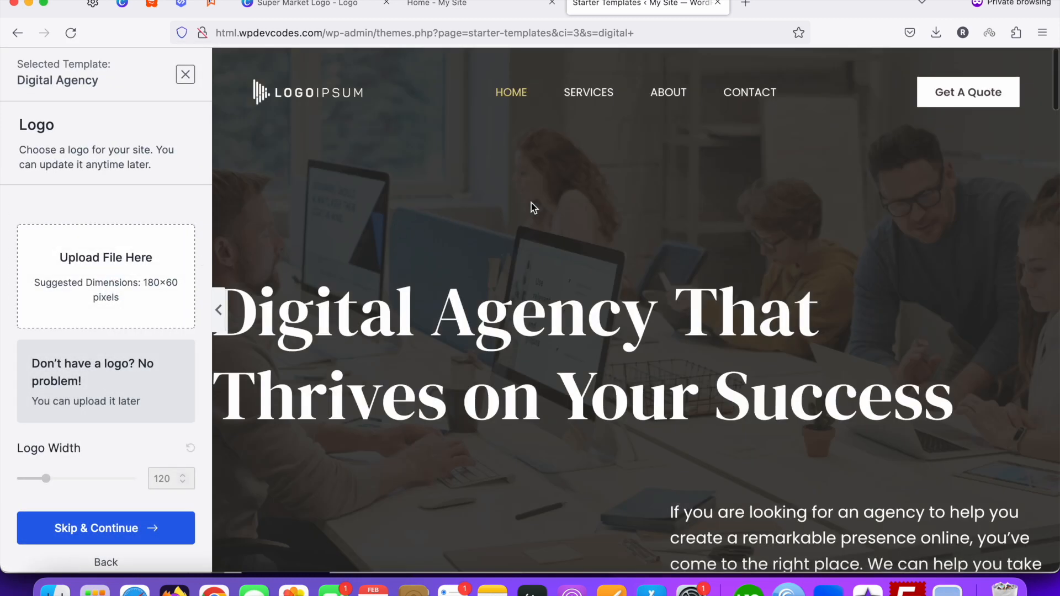
Preview the Digital Agency template, continue without uploading a logo, and review the color and font options.
scroll(470, 254, "down", 10)
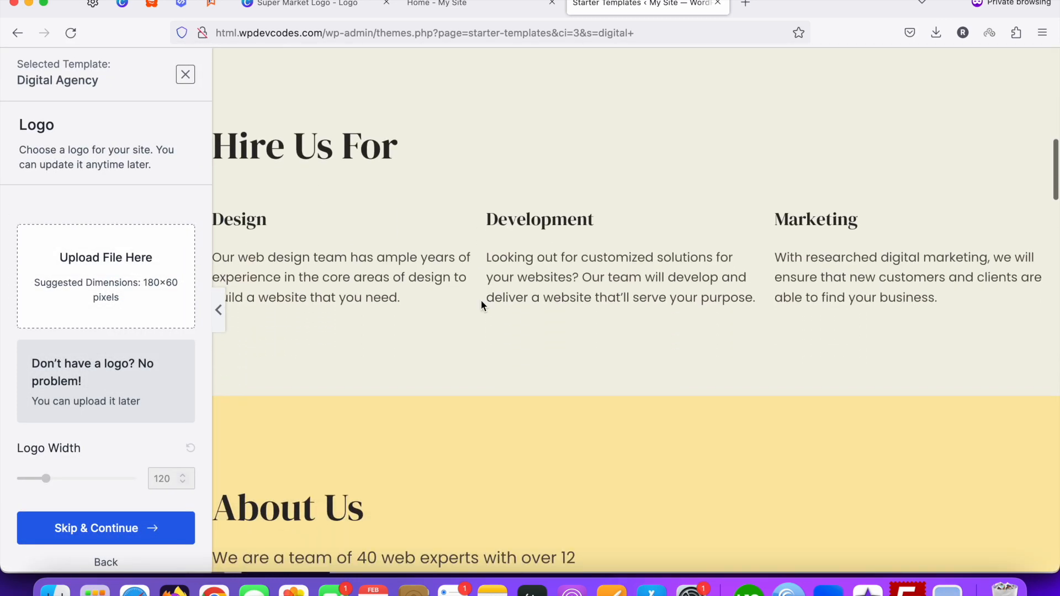
scroll(137, 438, "down", 1)
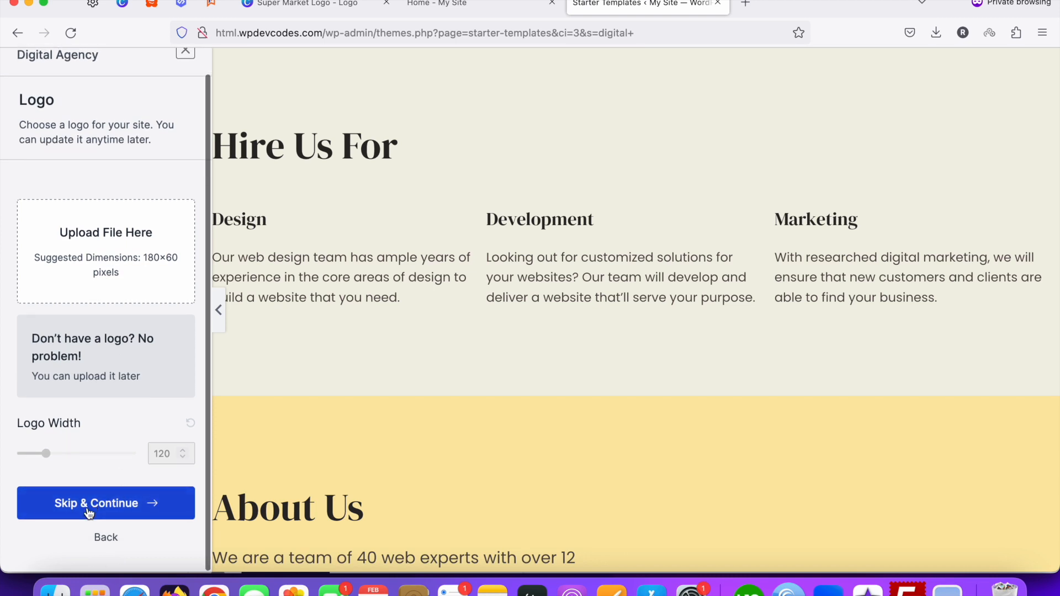
left_click(106, 506)
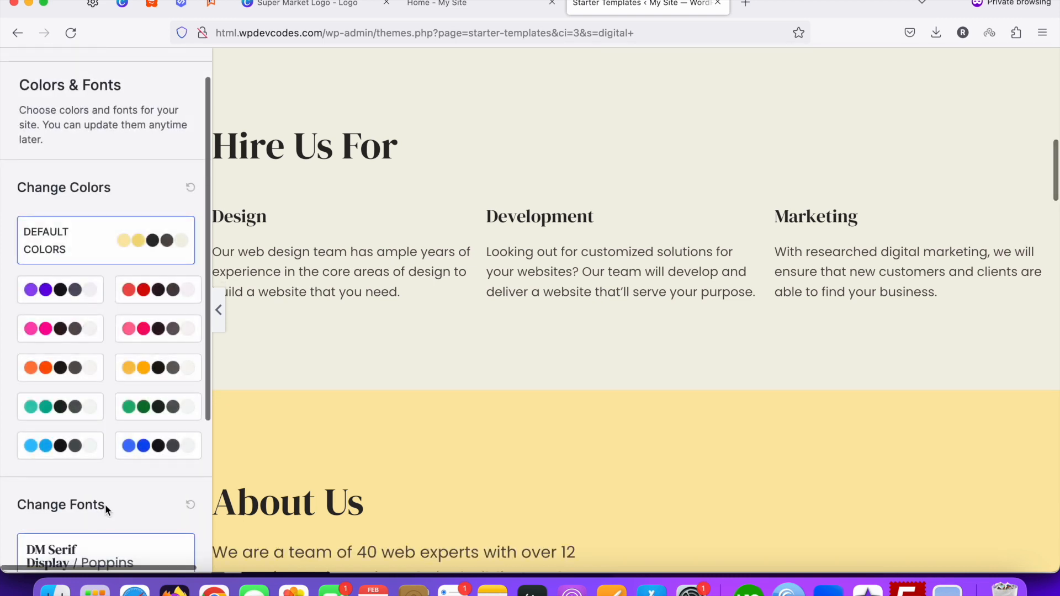
scroll(116, 420, "down", 5)
scroll(126, 347, "up", 5)
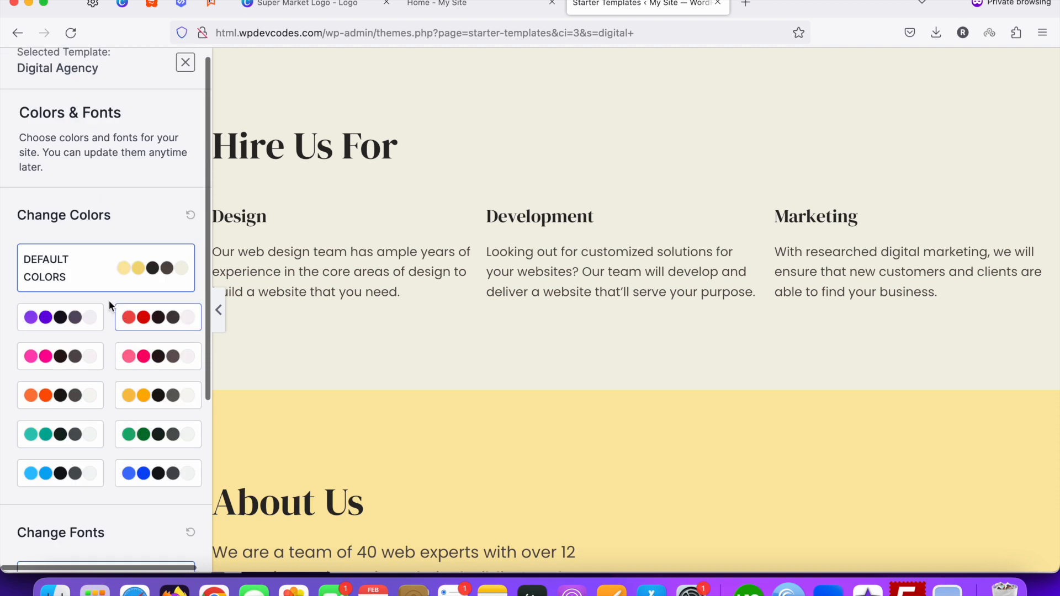
Keep the default colors and fonts, leave all advanced import options enabled, and submit the form to build the website.
scroll(163, 337, "down", 5)
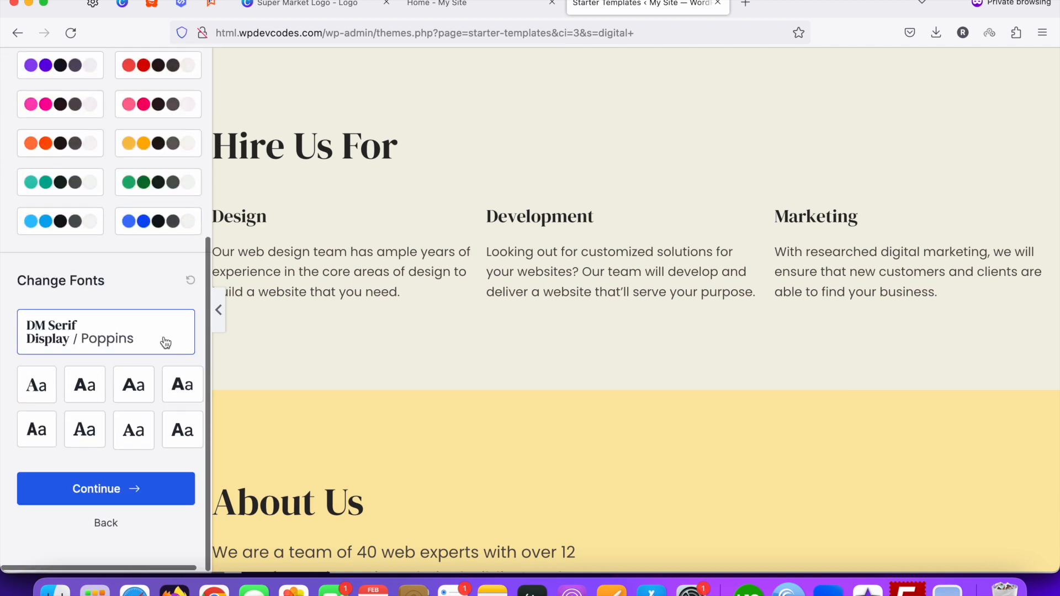
left_click(113, 506)
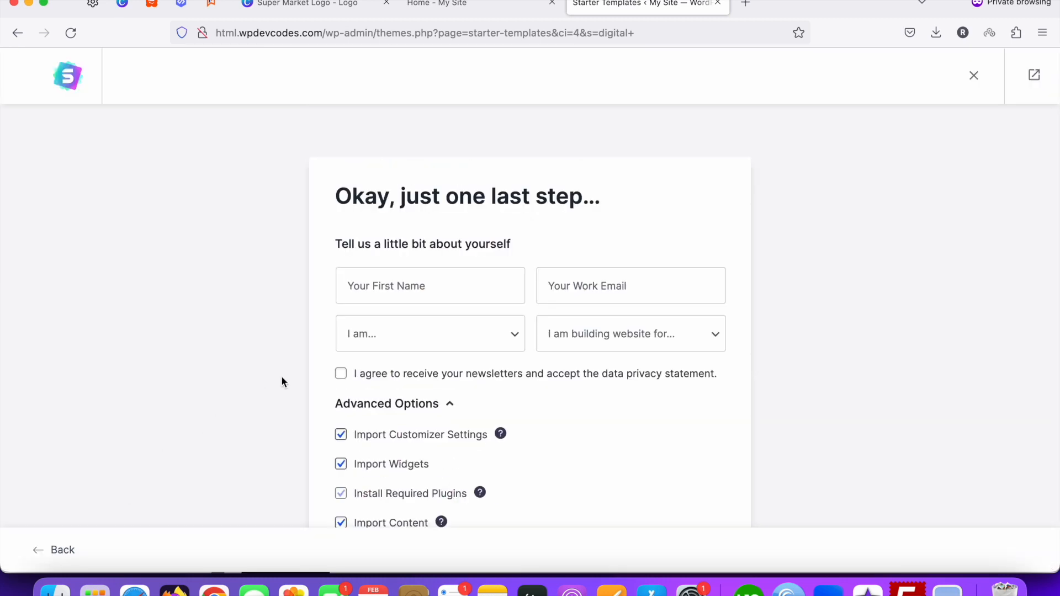
scroll(282, 381, "down", 3)
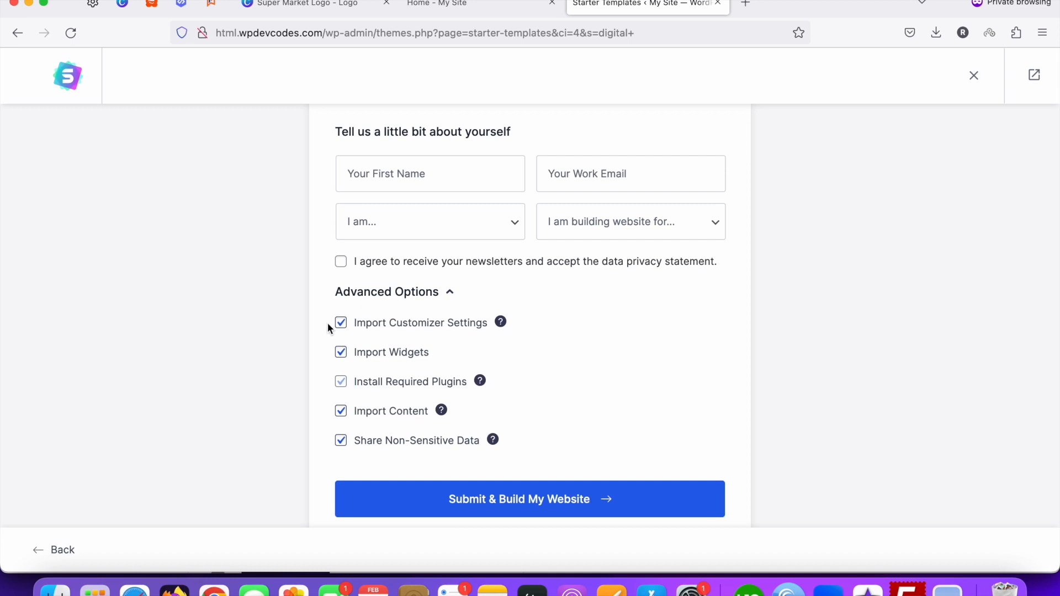
scroll(338, 380, "down", 2)
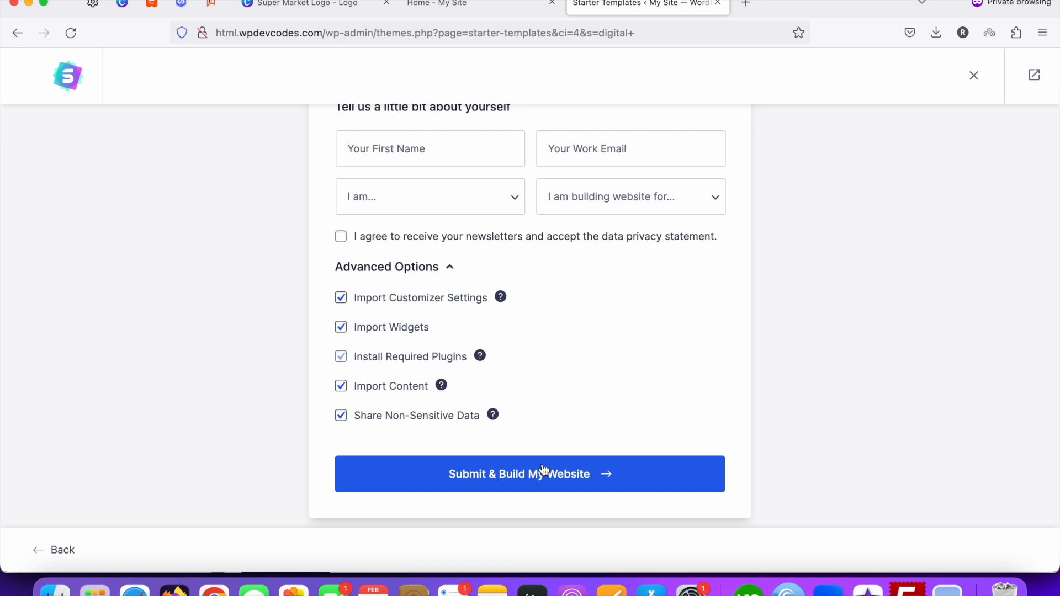
scroll(568, 374, "up", 2)
scroll(567, 379, "down", 2)
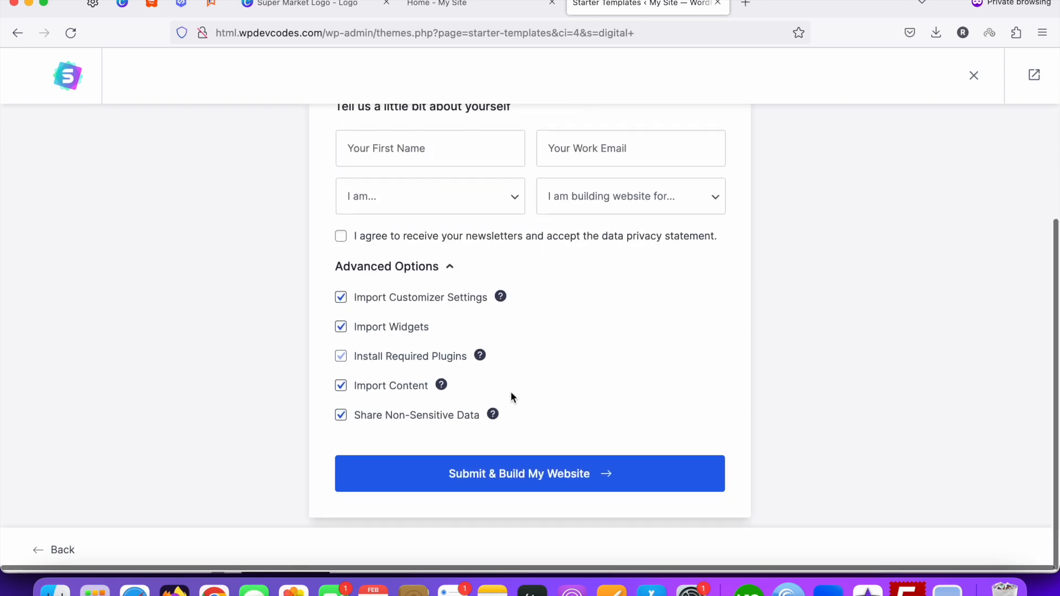
left_click(493, 479)
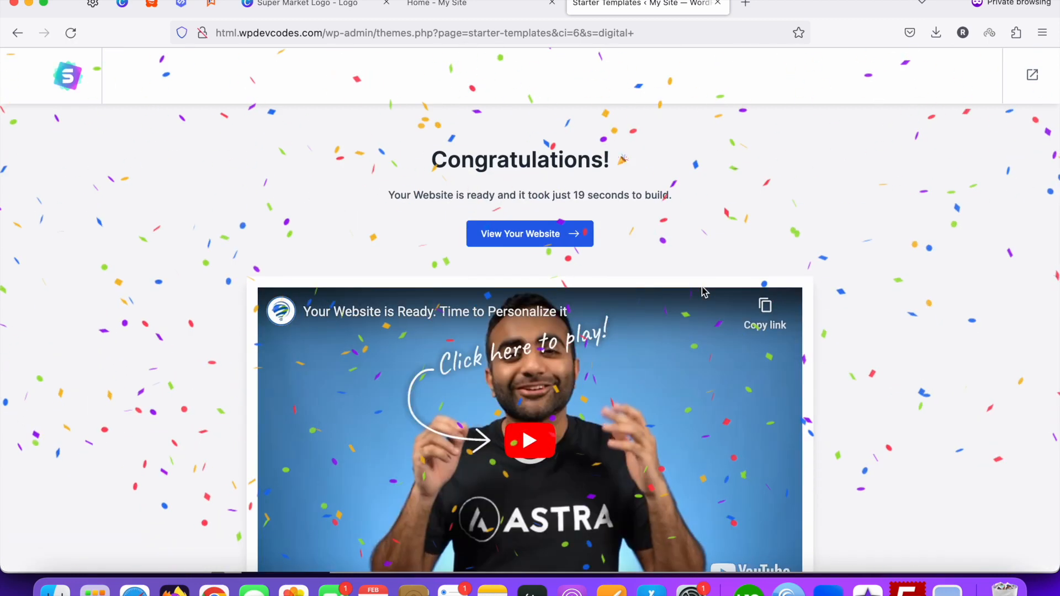
View the newly built website and look over the sections of its home page.
scroll(276, 298, "down", 5)
scroll(249, 309, "up", 5)
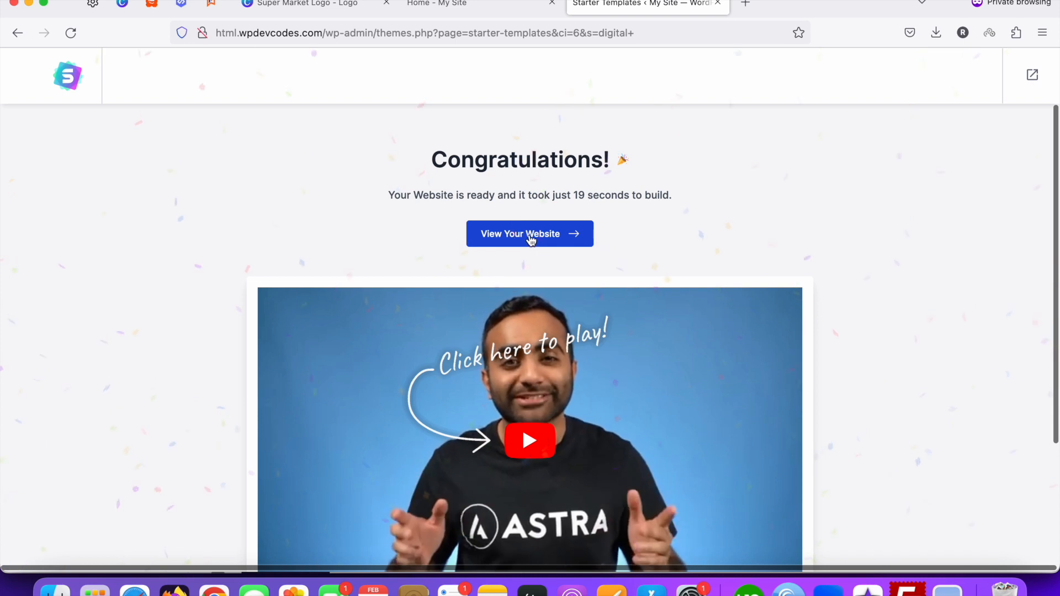
left_click(523, 238)
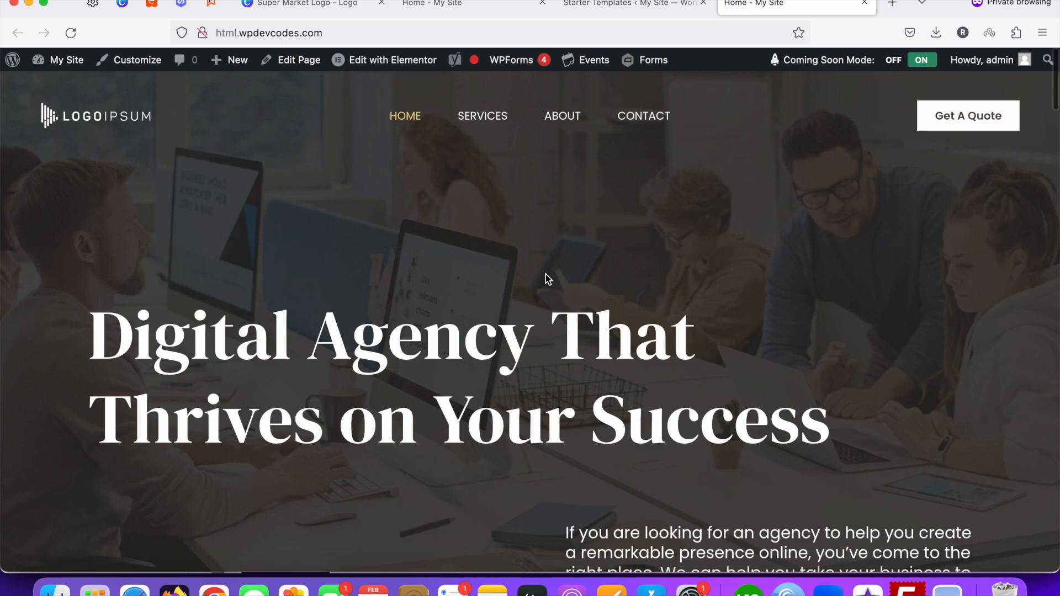
scroll(541, 329, "down", 10)
scroll(542, 331, "down", 15)
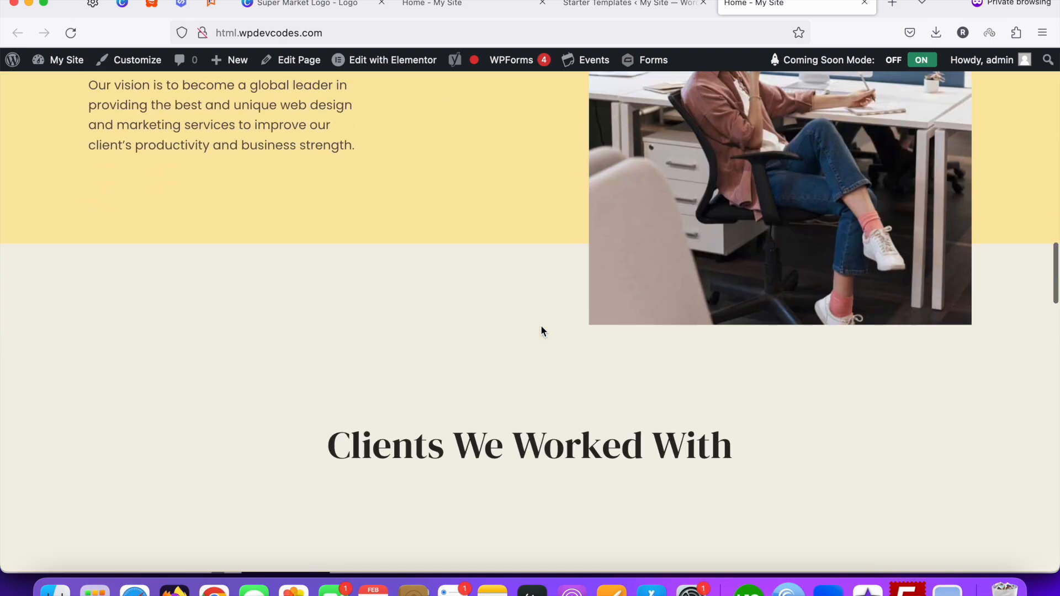
scroll(542, 331, "up", 10)
scroll(521, 230, "up", 15)
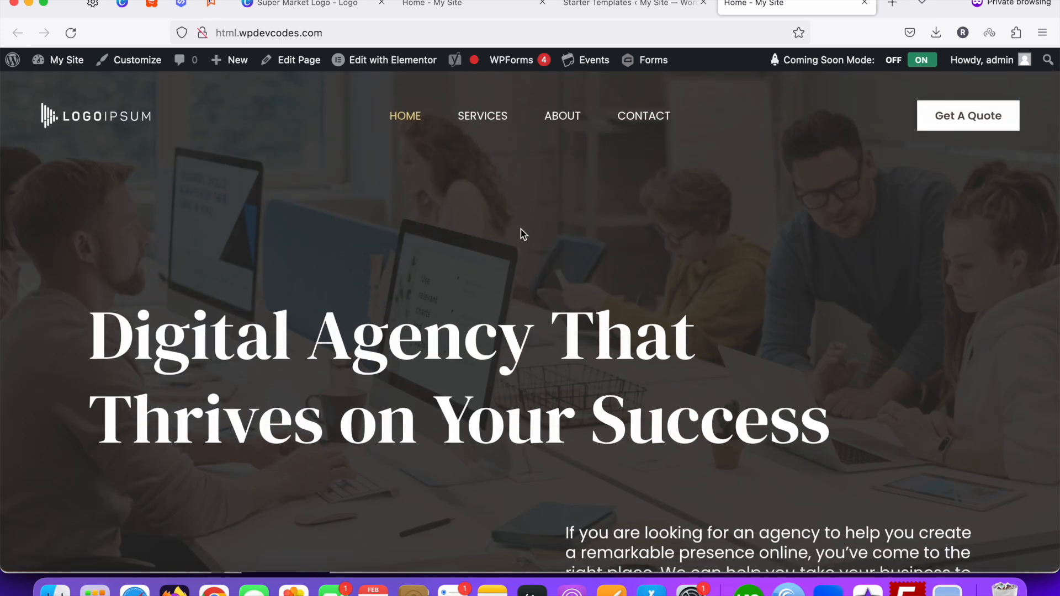
Open the site's home page for editing with Elementor.
mouse_move(358, 76)
left_click(409, 66)
scroll(565, 319, "down", 15)
scroll(566, 324, "down", 15)
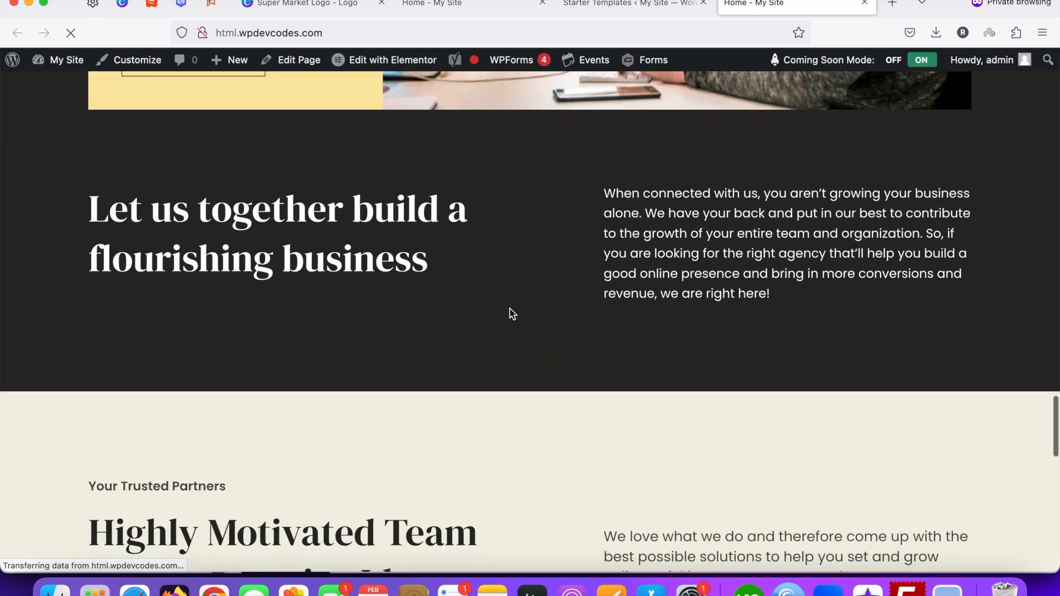
scroll(509, 309, "up", 10)
scroll(509, 314, "up", 15)
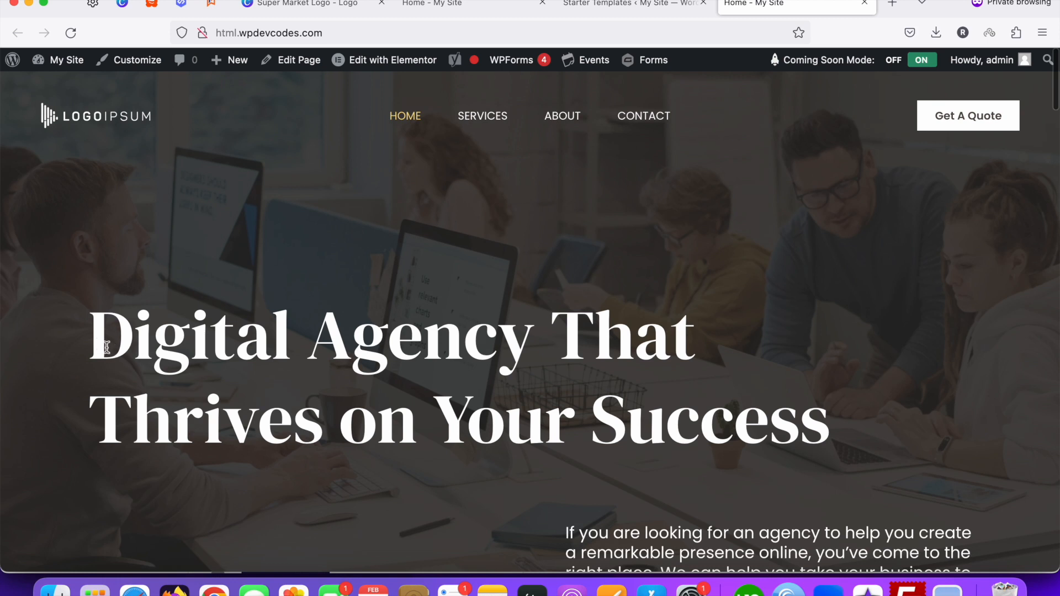
left_click_drag(91, 338, 787, 415)
left_click(787, 416)
mouse_move(380, 65)
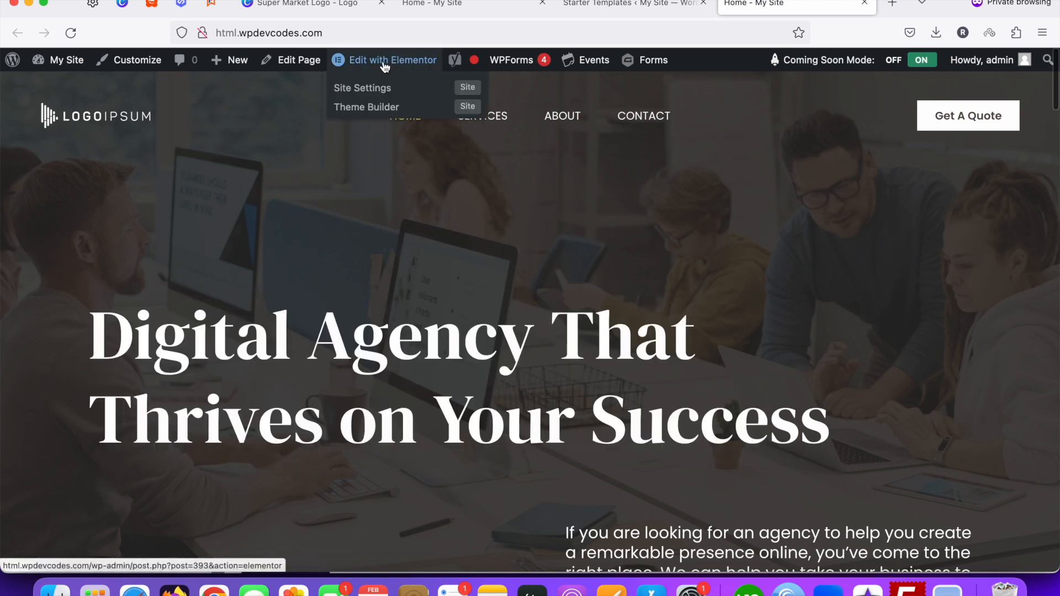
left_click(385, 65)
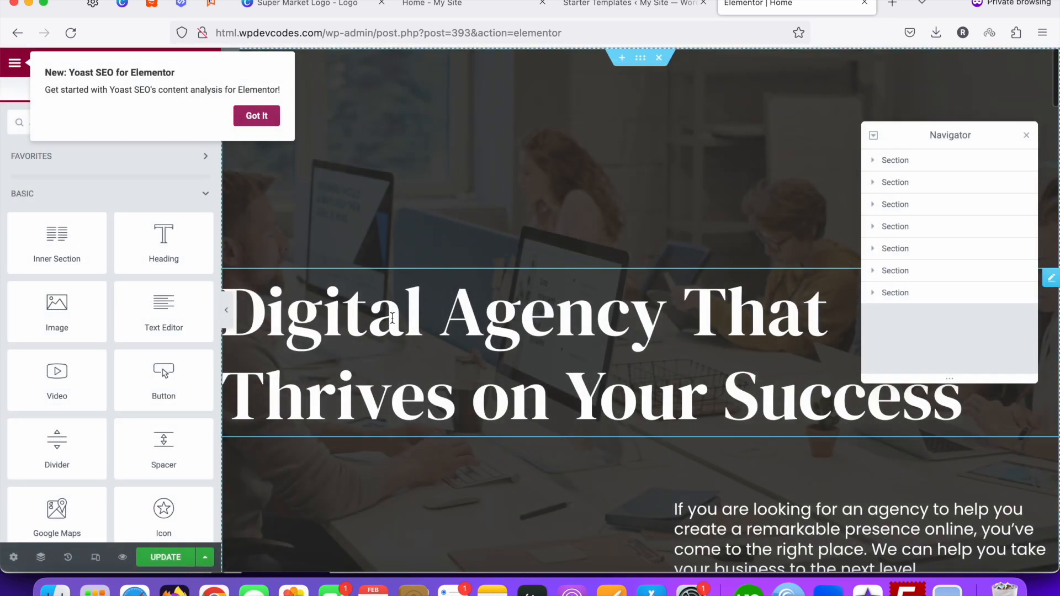
Try removing the word "Digital" from the hero heading, undo the removal, and update the page.
left_click(520, 308)
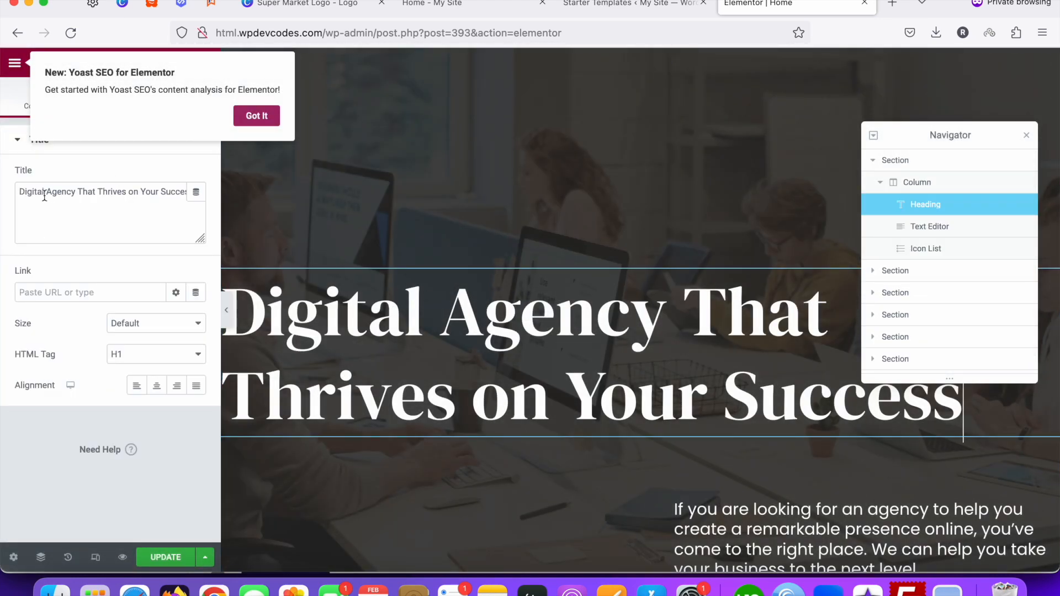
left_click_drag(45, 191, 5, 194)
key("BackSpace")
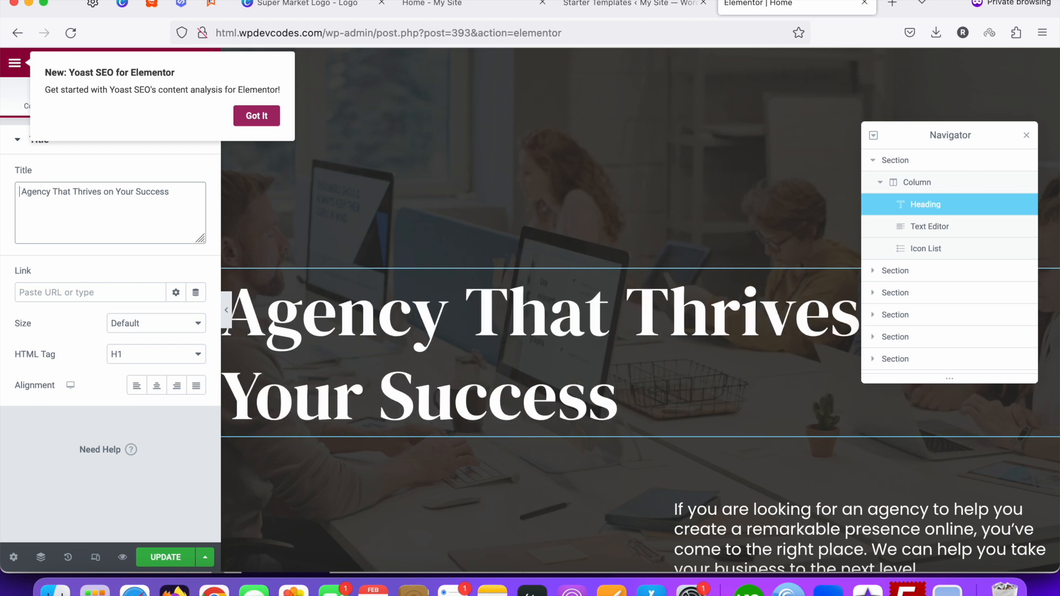
key("super+z")
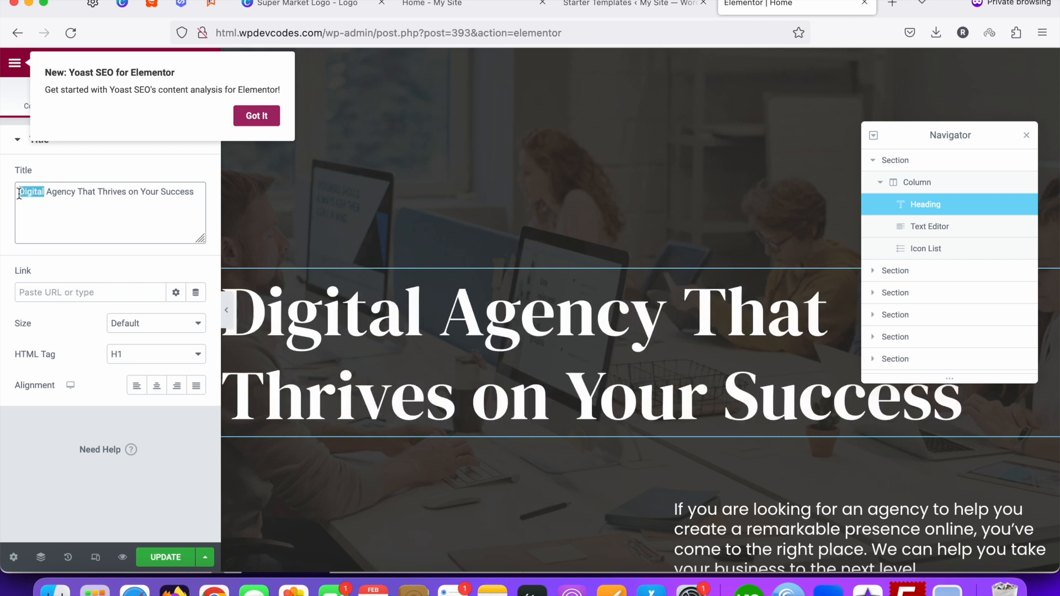
left_click(166, 558)
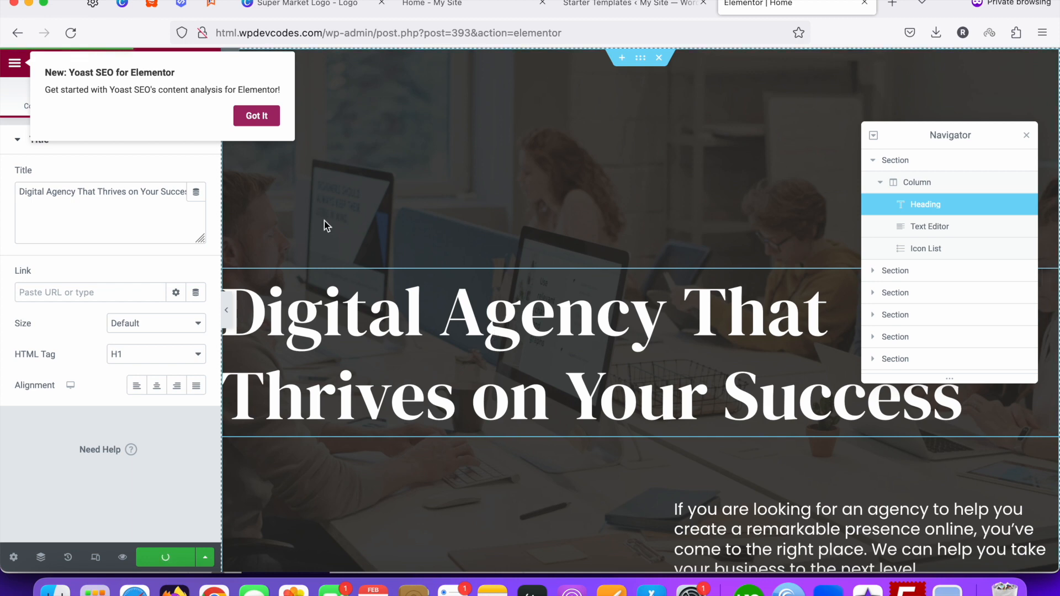
Dismiss the Yoast SEO notice, add the paragraph "Lorem ipsum is simply text" below the hero's intro text, and update the page.
left_click(269, 122)
scroll(459, 239, "down", 9)
scroll(588, 232, "up", 3)
left_click(752, 188)
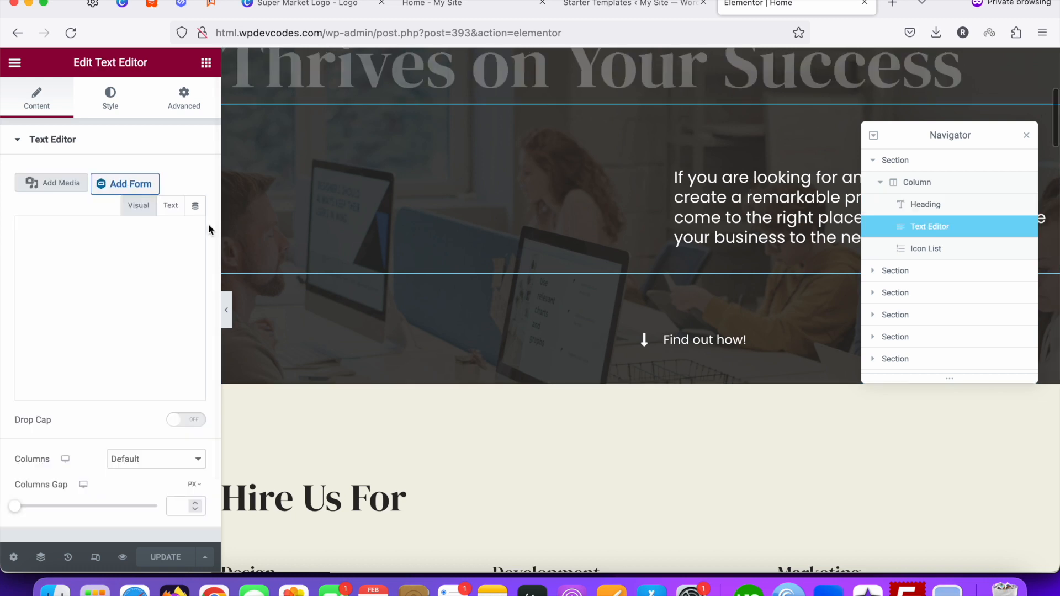
left_click(168, 207)
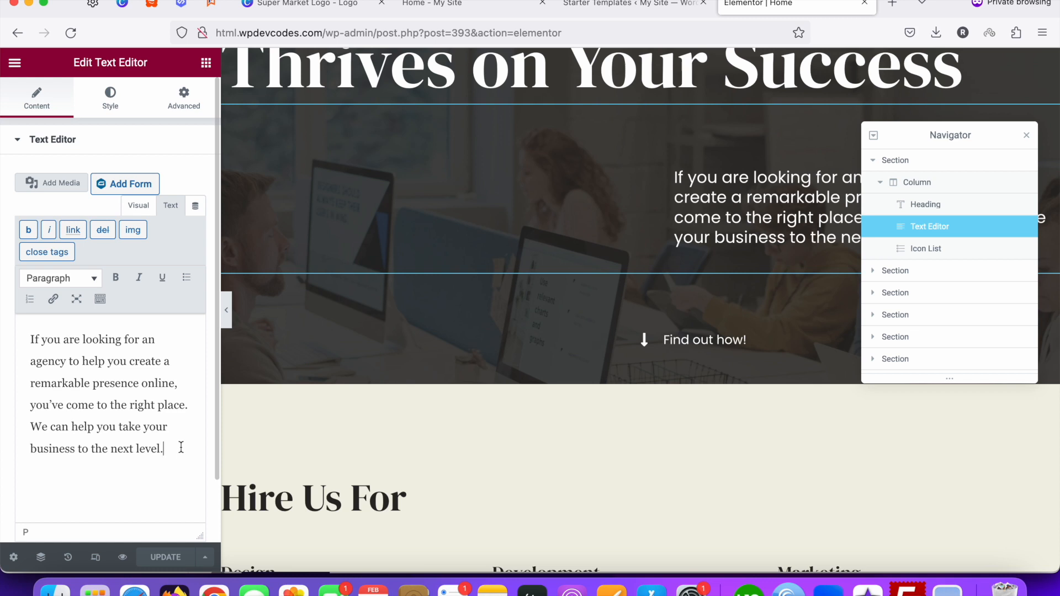
key("Return")
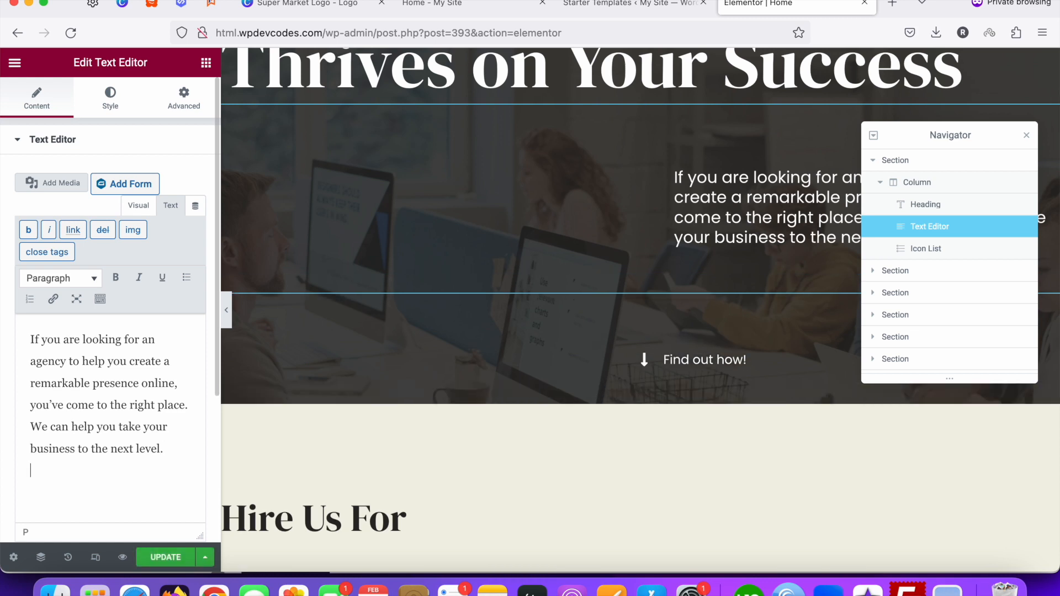
key("Return")
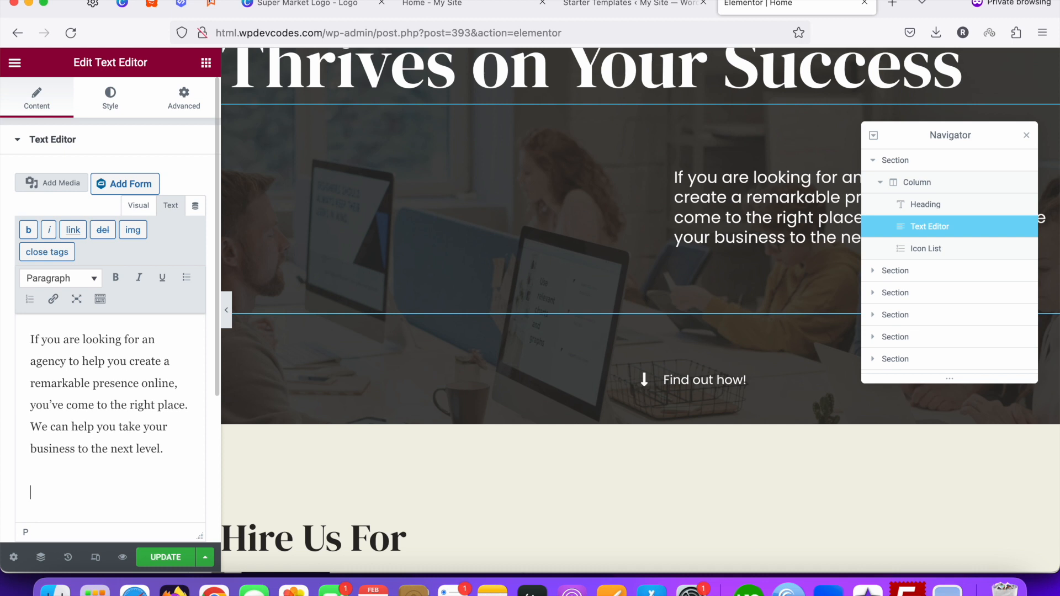
type("Lorem ipsum is simply text")
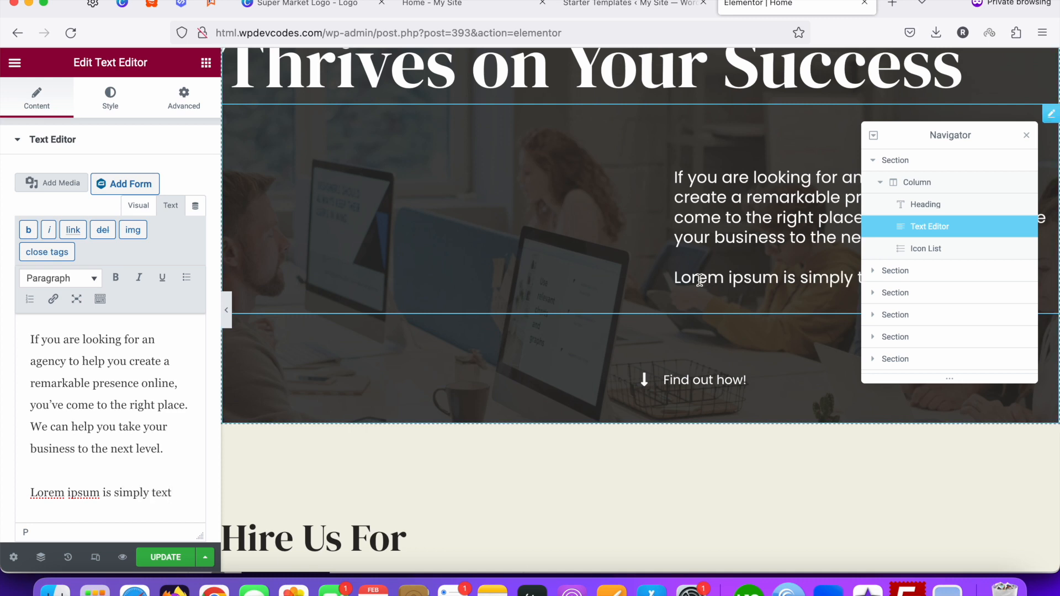
left_click(166, 557)
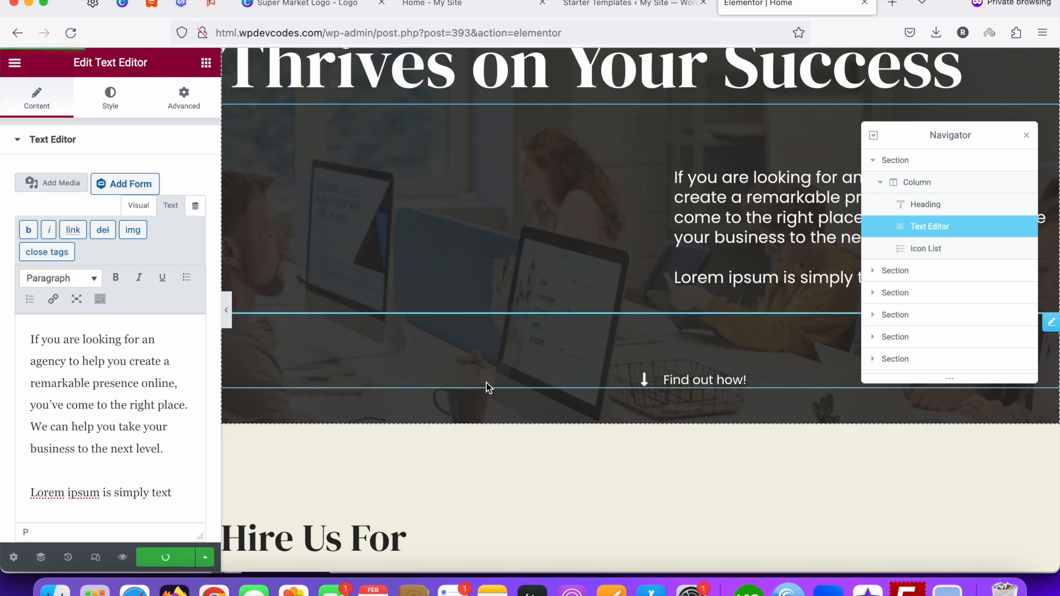
Add a new single-column section below the Subscribe section at the end of the page.
scroll(511, 362, "down", 8)
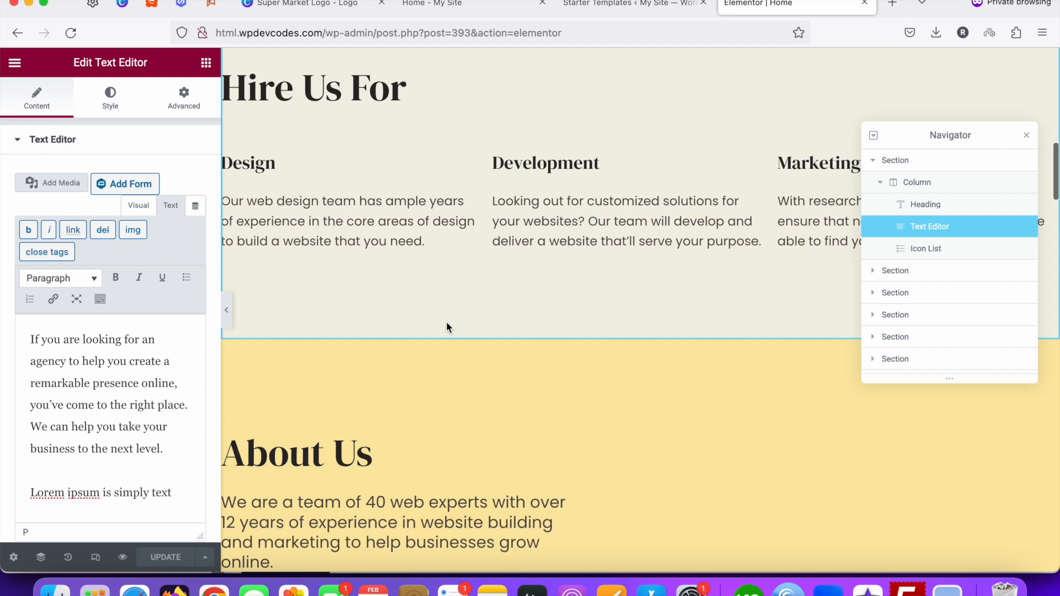
scroll(446, 321, "down", 10)
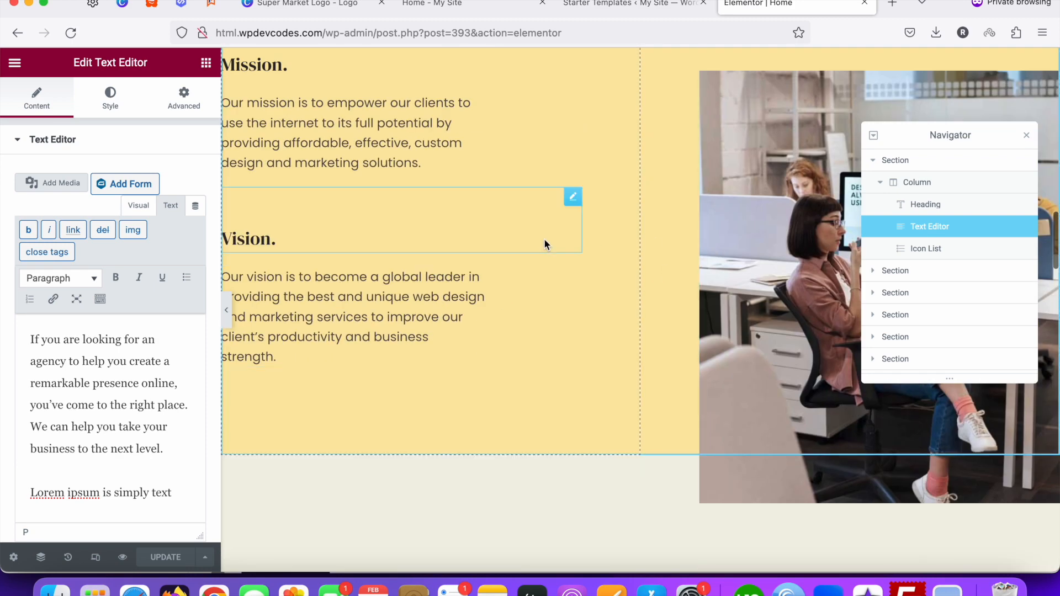
scroll(481, 240, "up", 6)
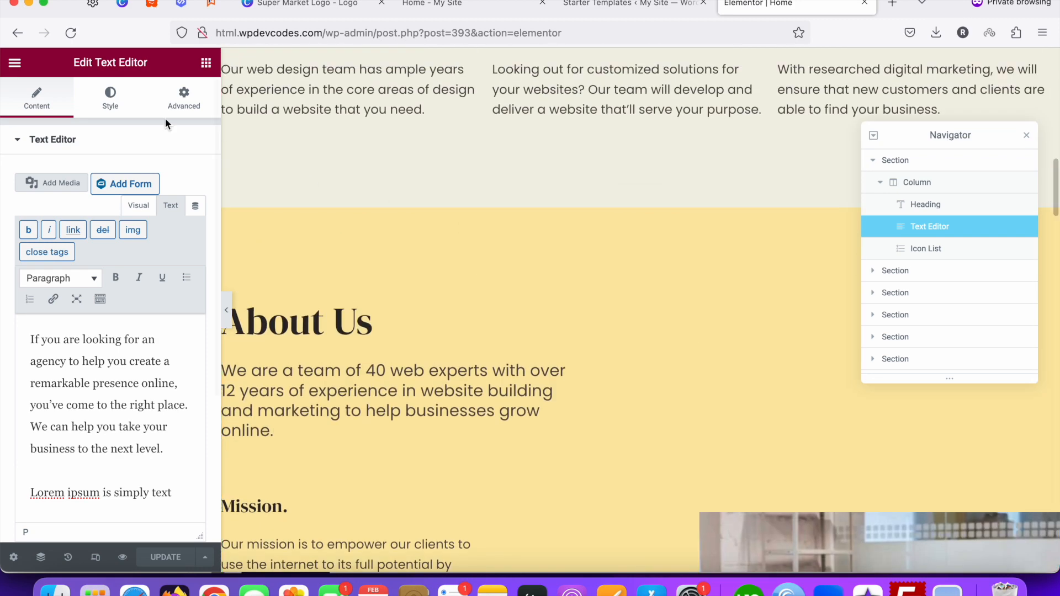
scroll(523, 295, "down", 15)
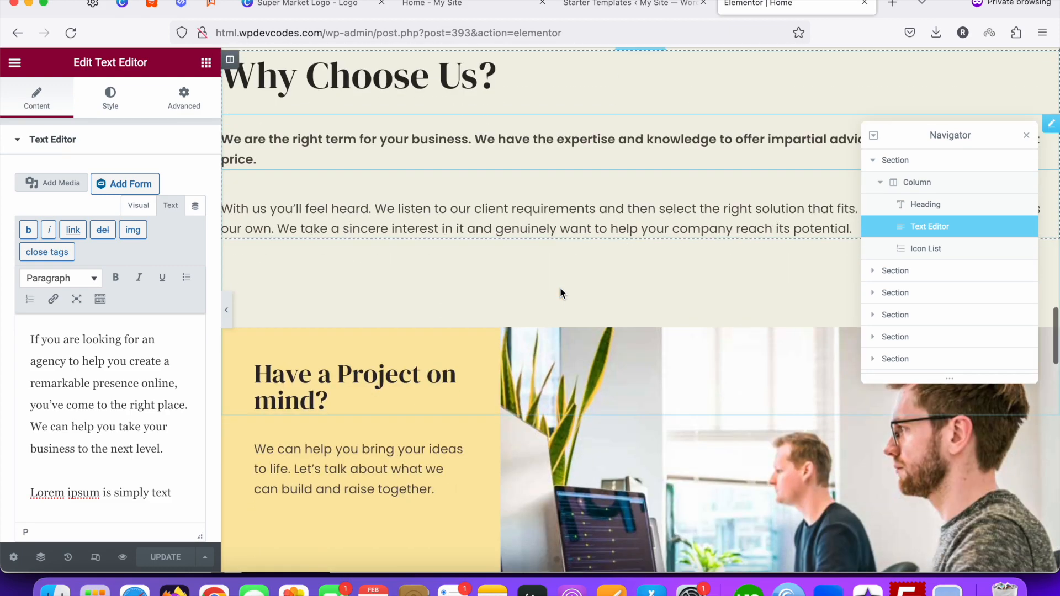
scroll(560, 290, "down", 15)
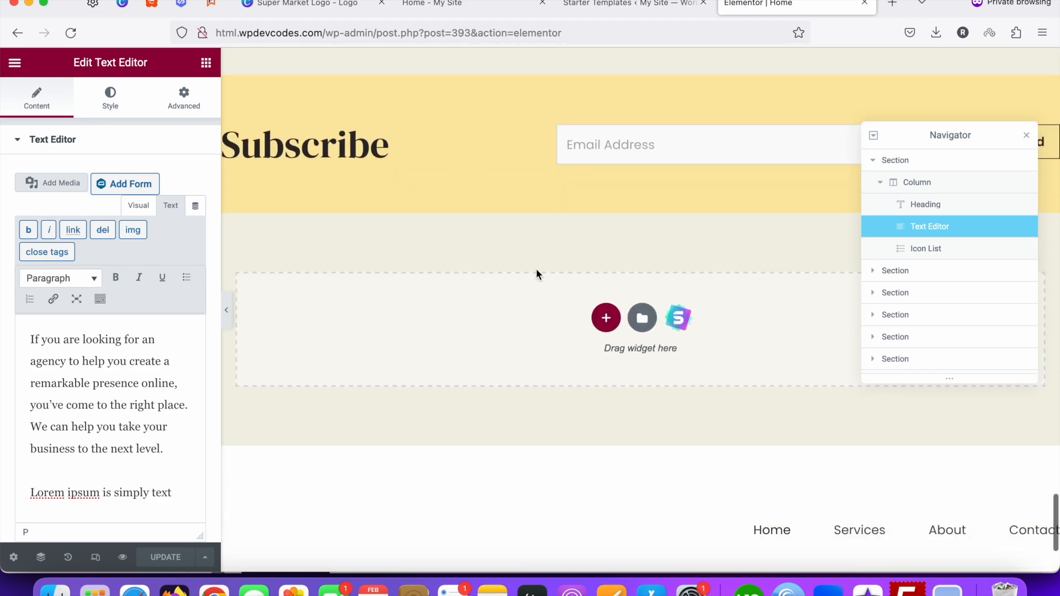
left_click(606, 319)
left_click(435, 358)
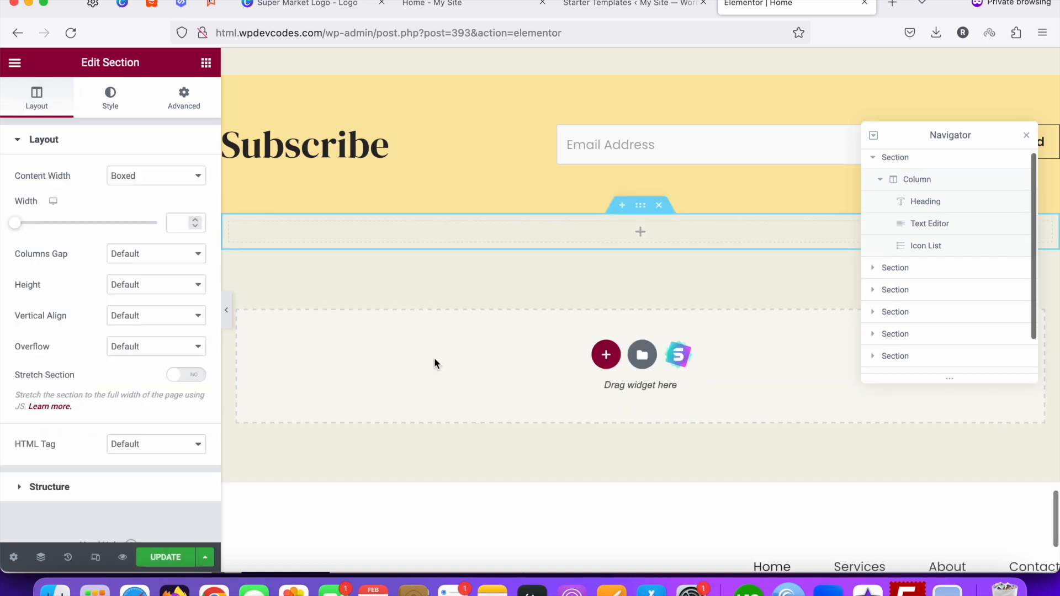
Place a Video widget in the new empty section below Subscribe and update the page.
left_click(638, 232)
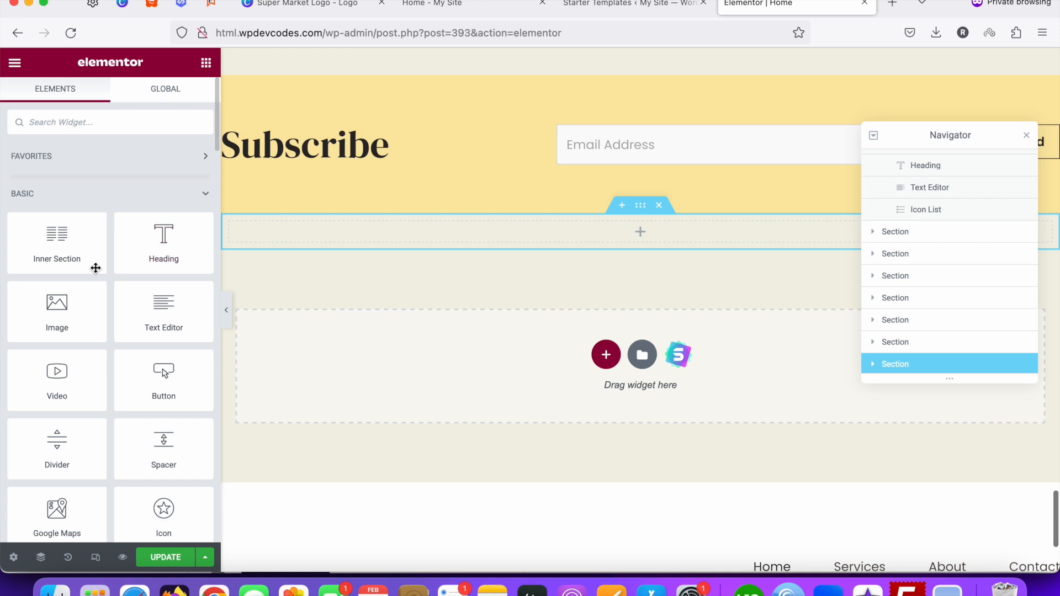
scroll(51, 334, "down", 1)
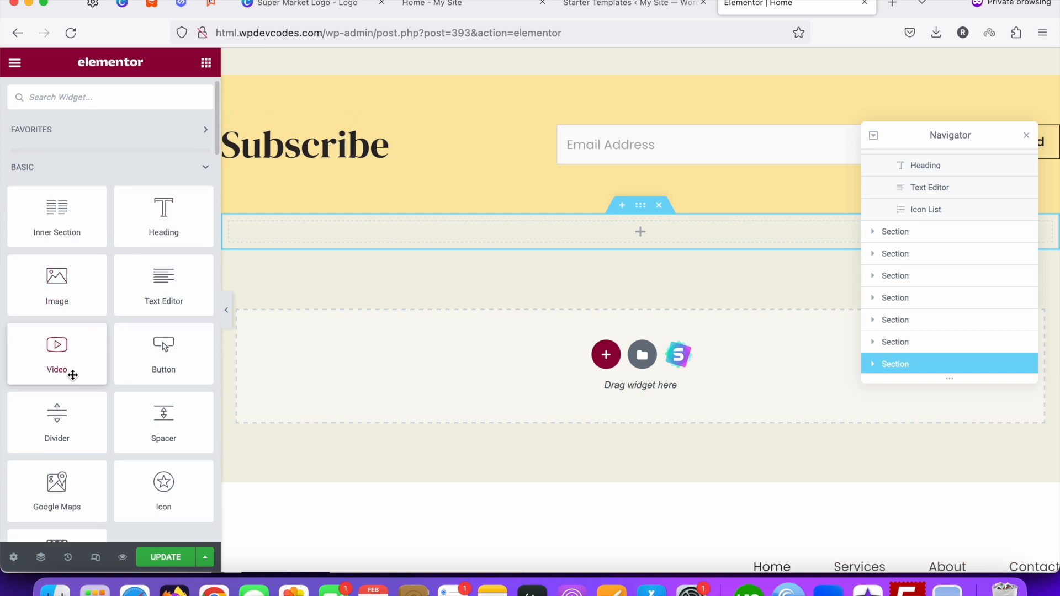
scroll(73, 376, "down", 2)
left_click_drag(52, 301, 536, 240)
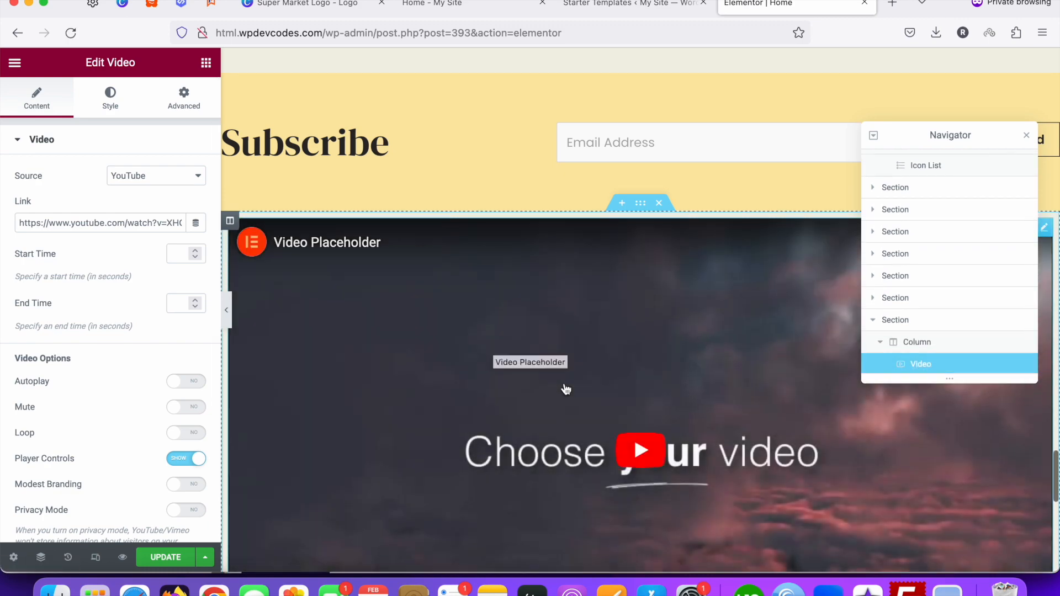
scroll(579, 337, "down", 10)
scroll(580, 337, "up", 12)
left_click(154, 559)
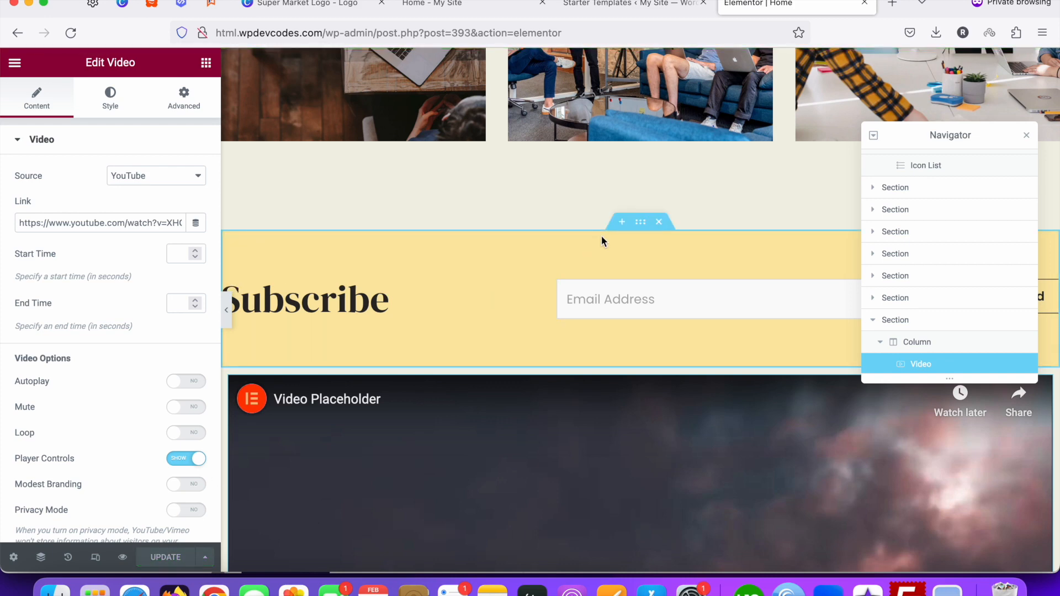
scroll(360, 265, "up", 4)
scroll(299, 297, "down", 3)
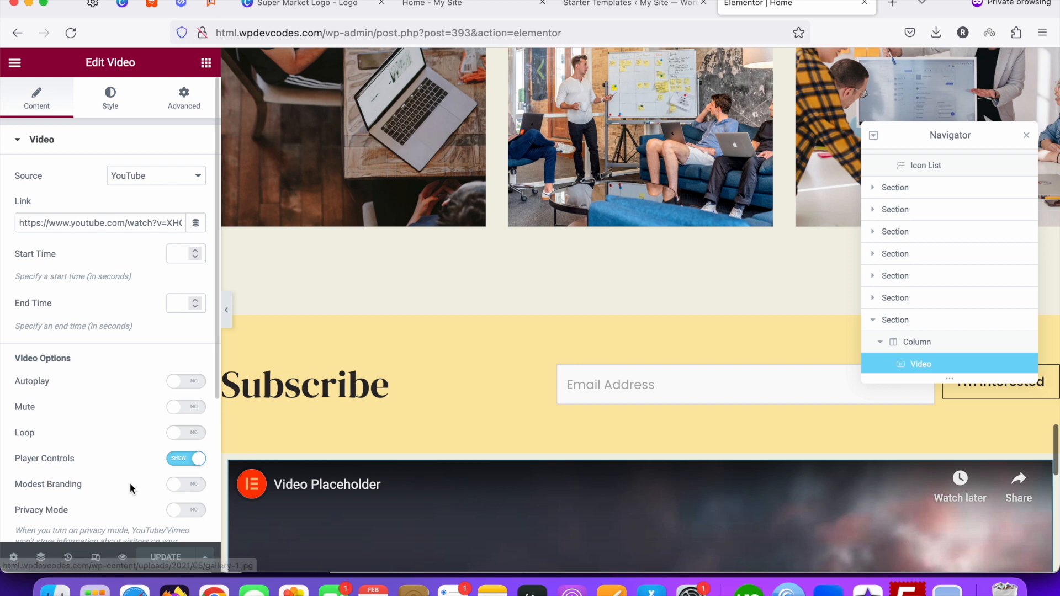
Preview the home page and look through its sections down to the new video below Subscribe.
left_click(122, 558)
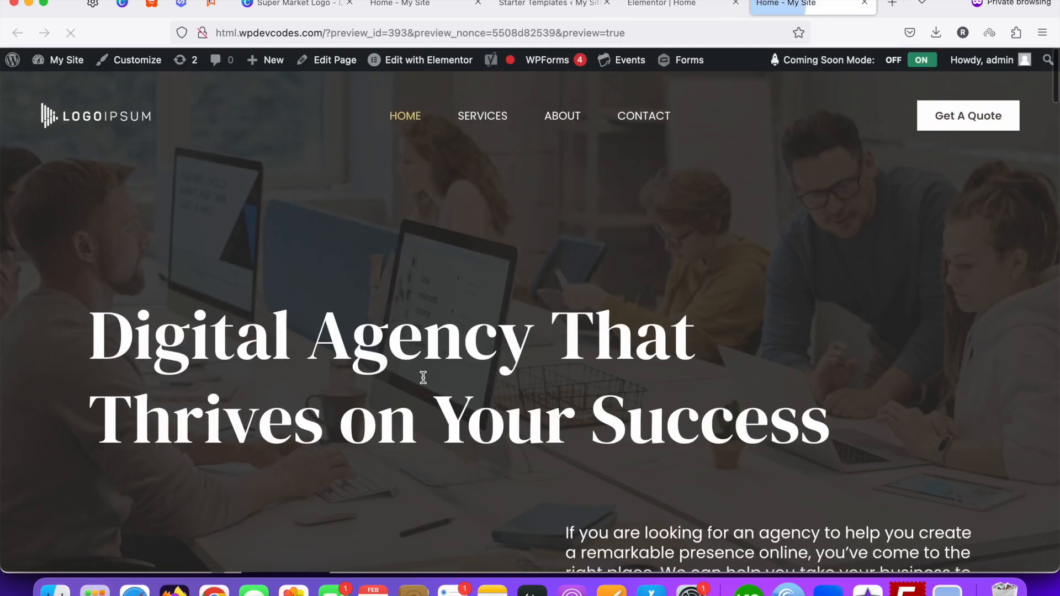
scroll(680, 242, "down", 20)
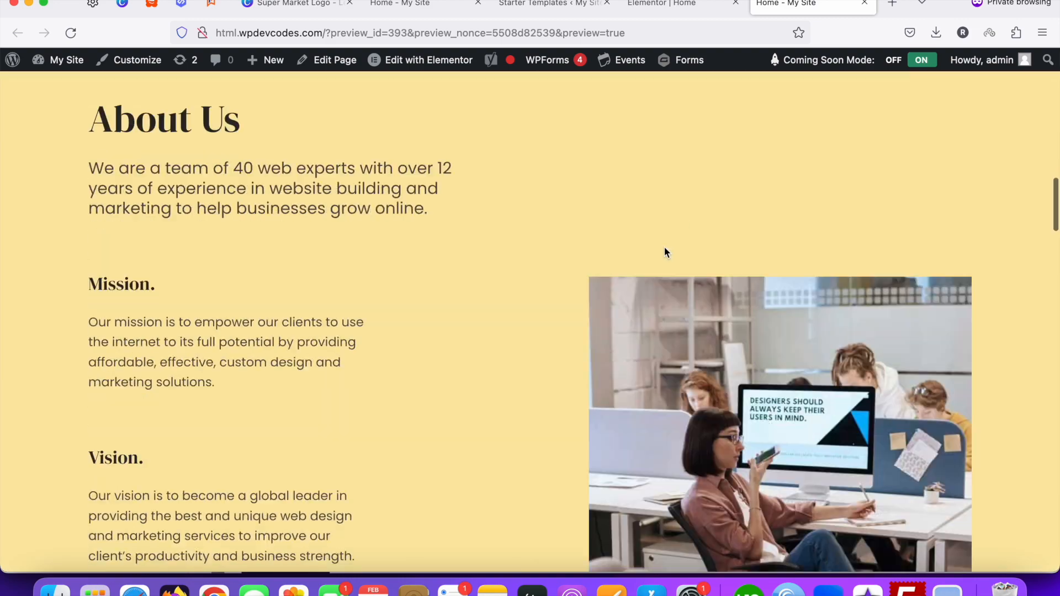
scroll(527, 314, "down", 20)
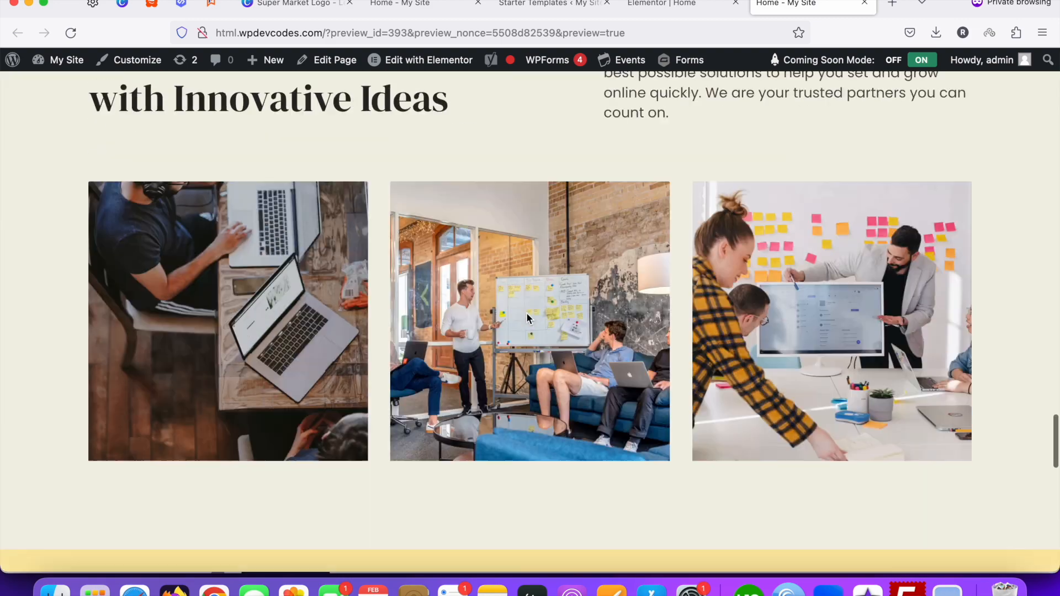
scroll(533, 270, "up", 2)
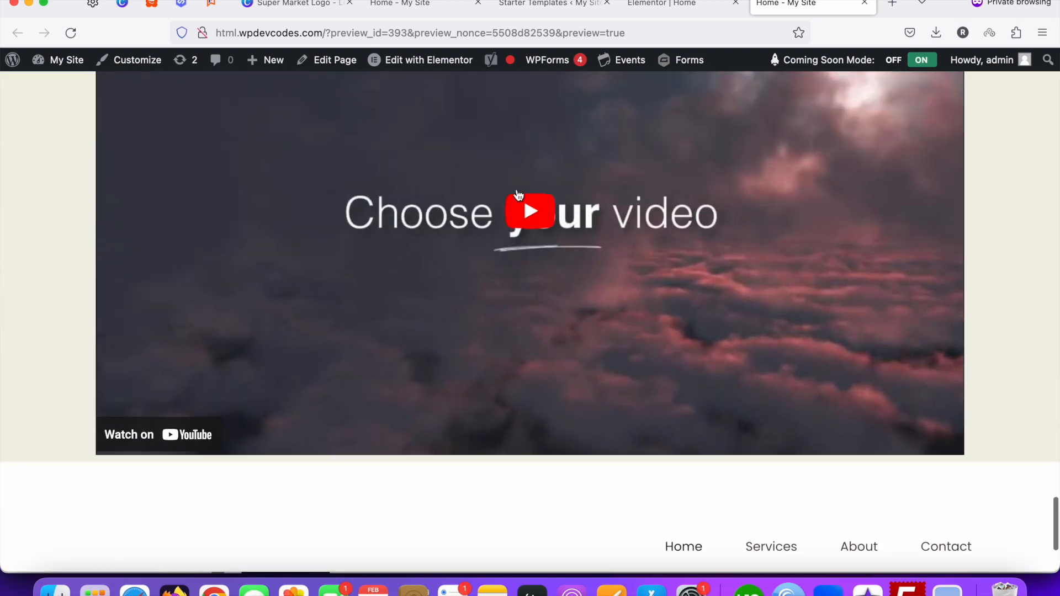
scroll(560, 253, "down", 4)
scroll(563, 256, "up", 15)
scroll(564, 255, "up", 20)
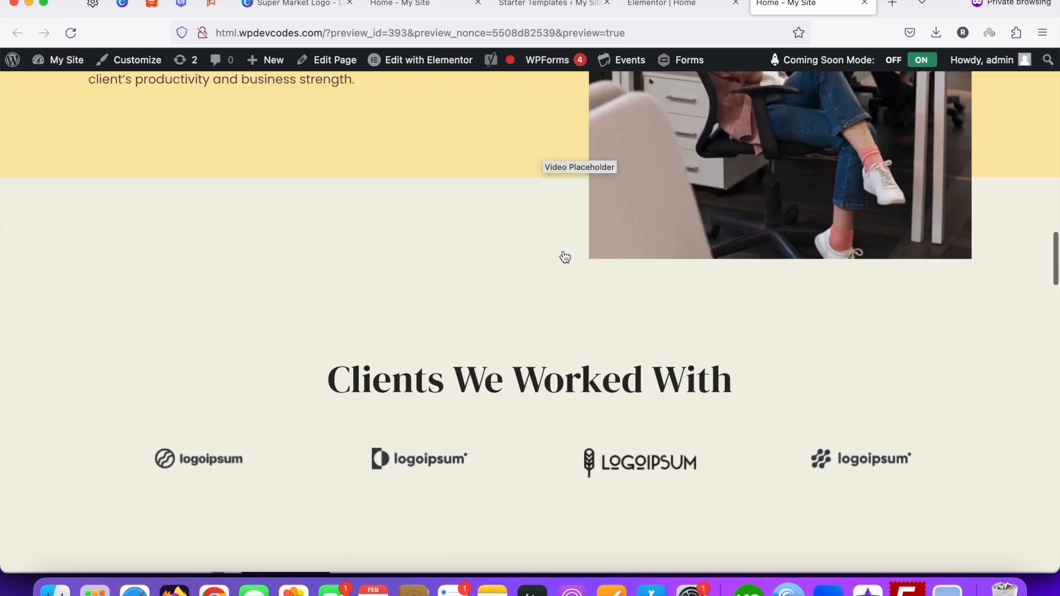
scroll(480, 218, "up", 5)
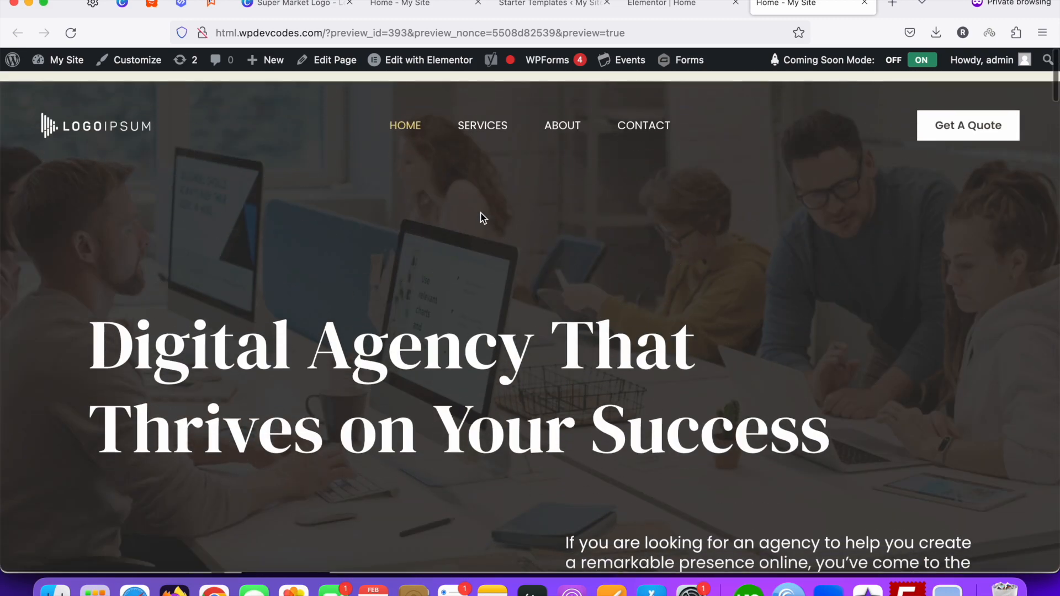
Open the site's About page and review its content from the header to the footer.
left_click(563, 116)
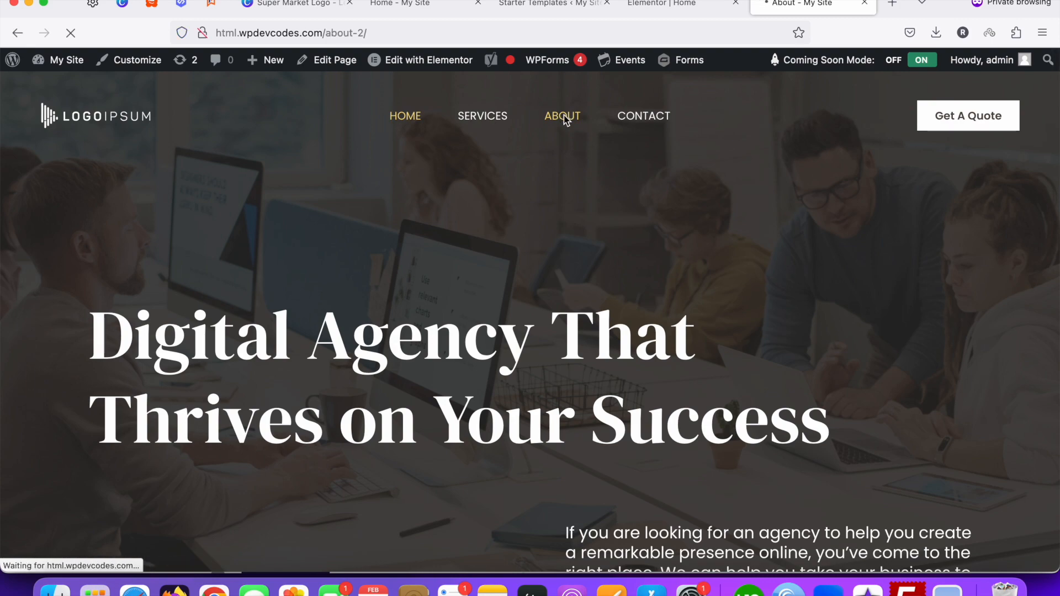
scroll(528, 296, "down", 10)
scroll(528, 298, "down", 15)
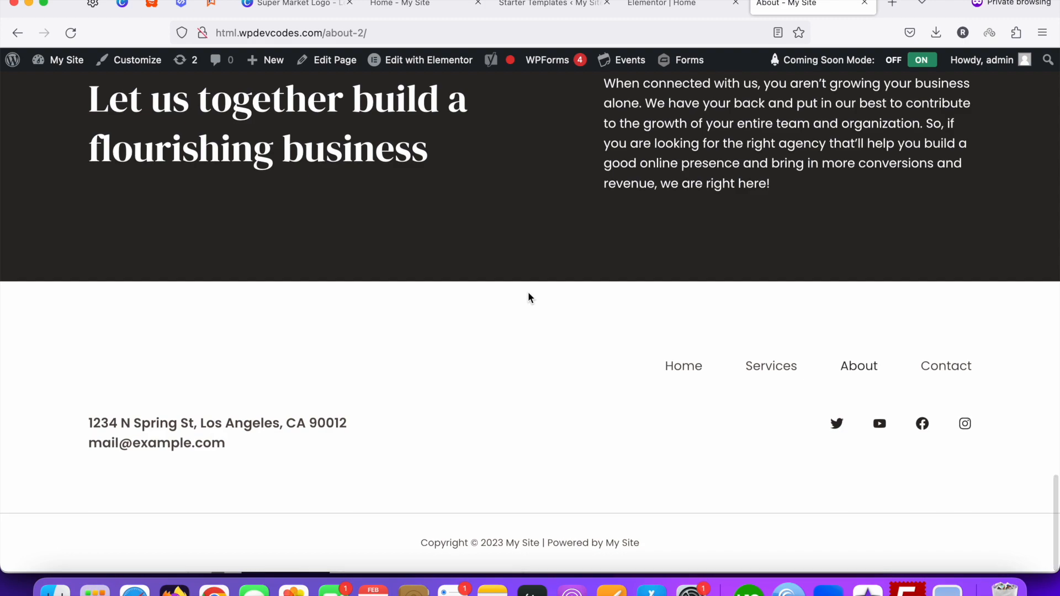
scroll(528, 293, "up", 20)
mouse_move(430, 69)
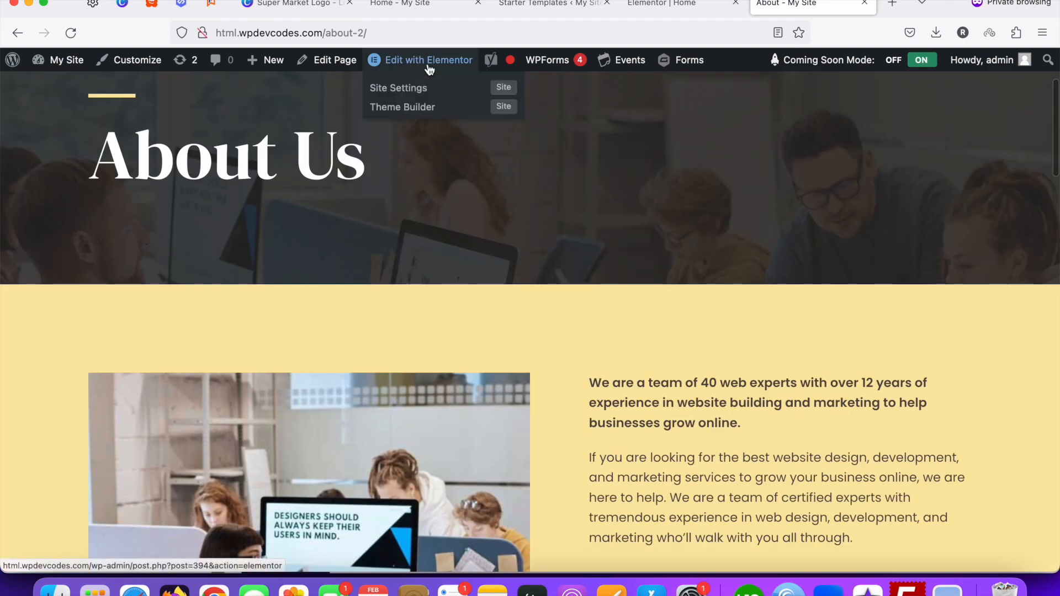
scroll(496, 284, "down", 7)
scroll(511, 267, "up", 10)
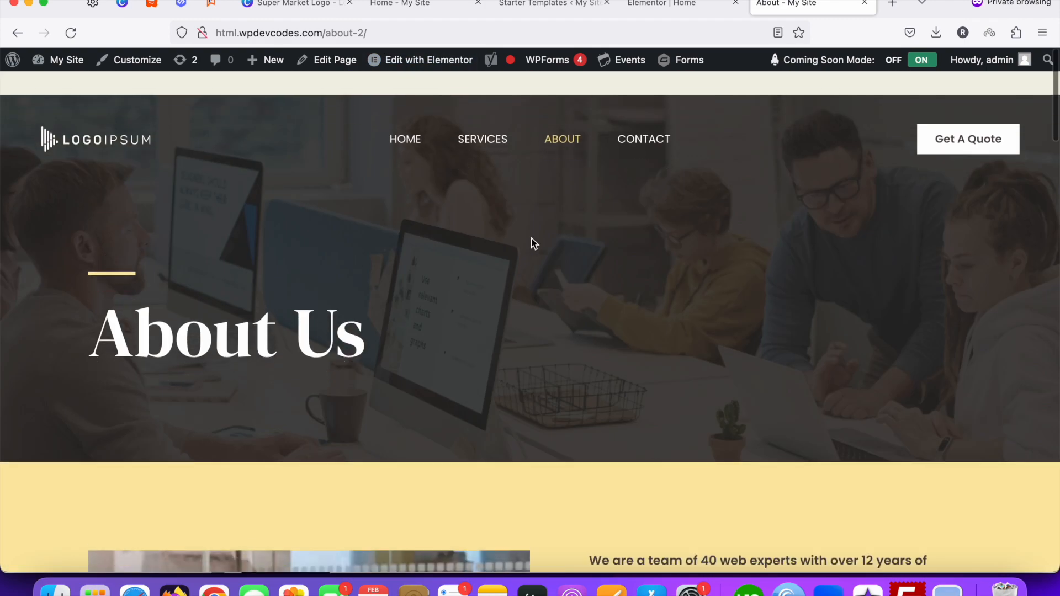
Open the site's Contact page and review its contact details, message form, map and footer.
left_click(646, 122)
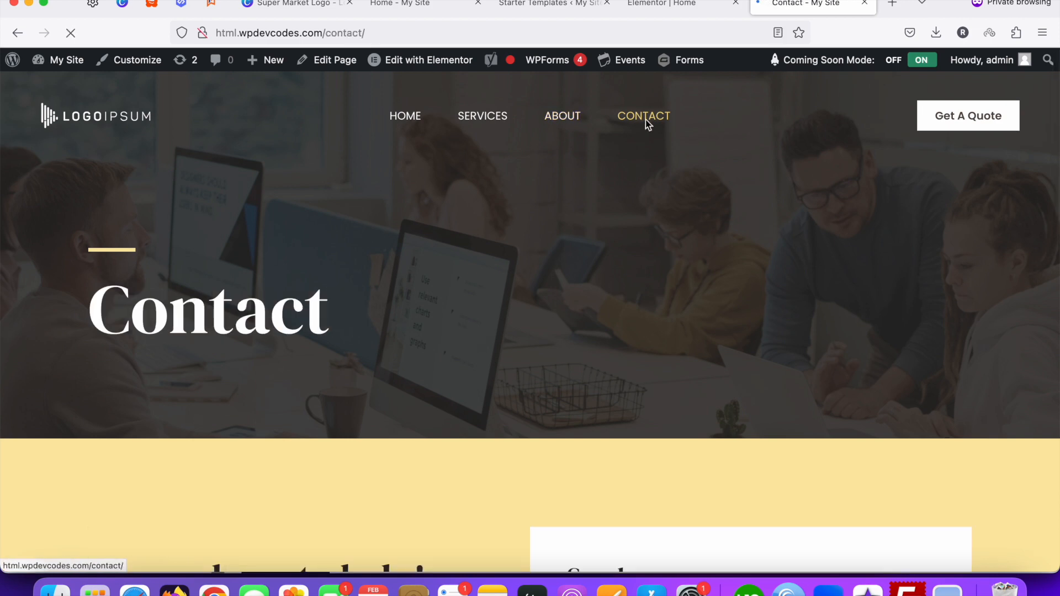
scroll(466, 366, "down", 15)
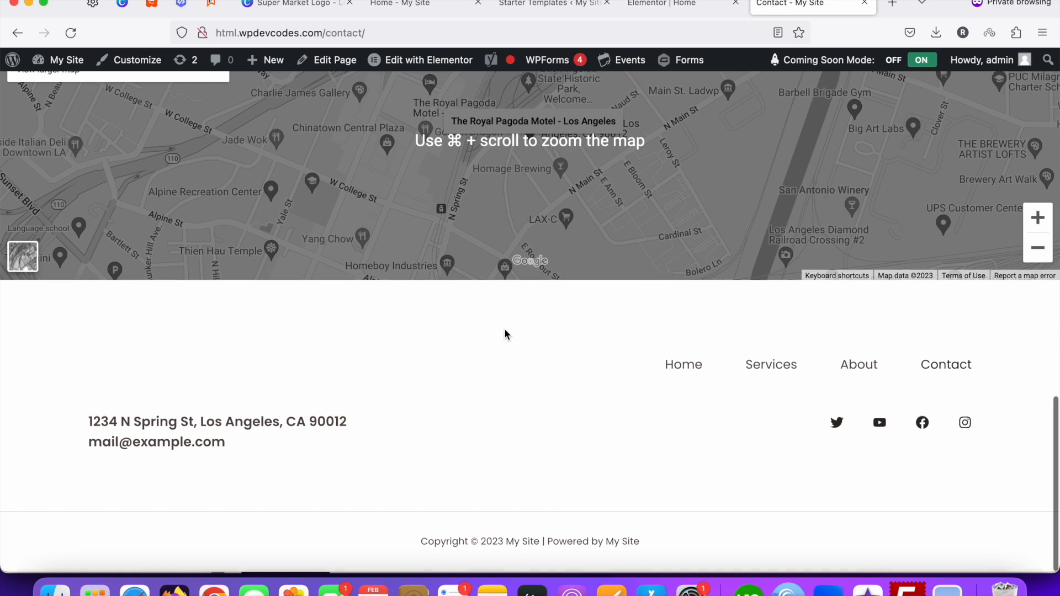
scroll(469, 309, "up", 3)
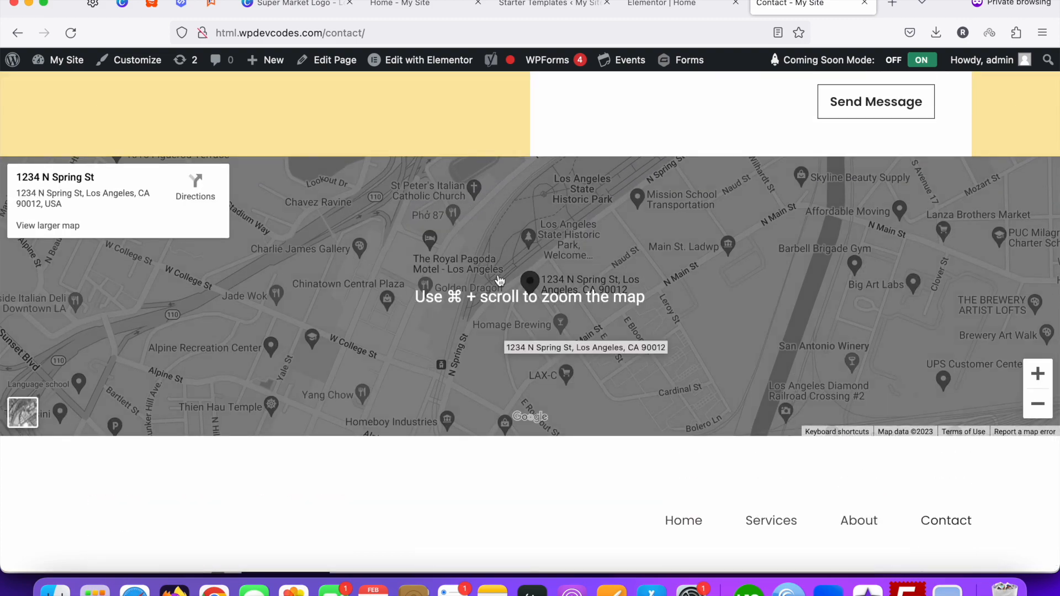
scroll(502, 276, "up", 8)
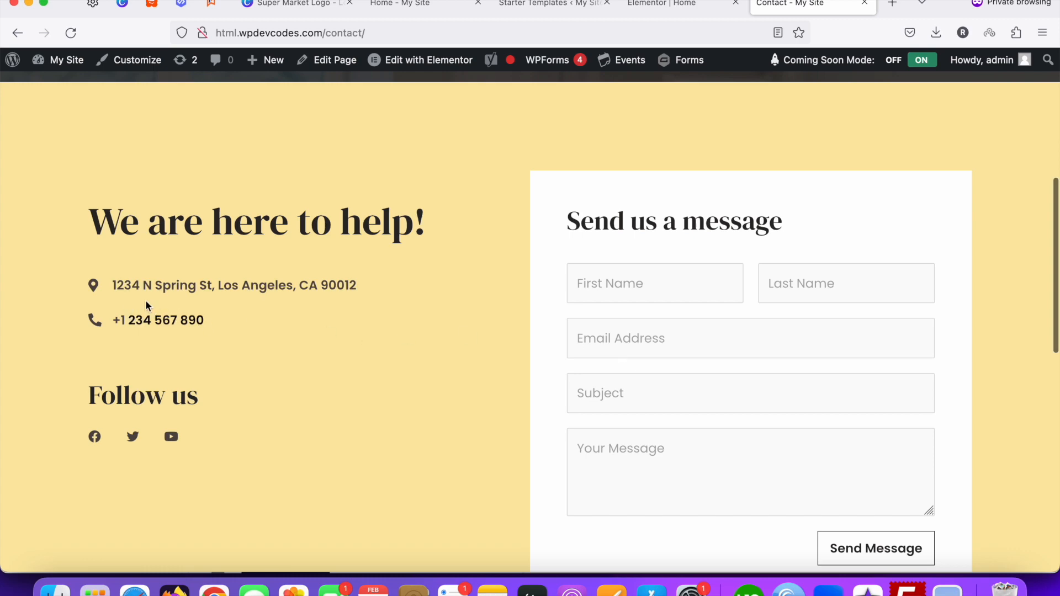
scroll(264, 262, "down", 6)
scroll(363, 221, "up", 20)
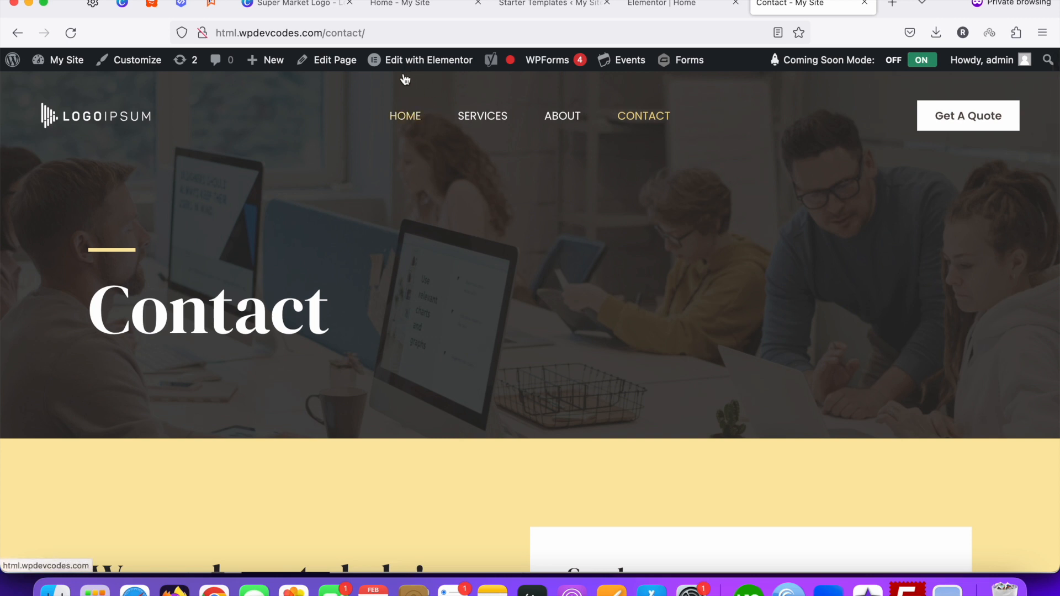
left_click(429, 64)
Return to the site's home page and review its hero text, Hire Us For and About Us sections.
left_click(84, 122)
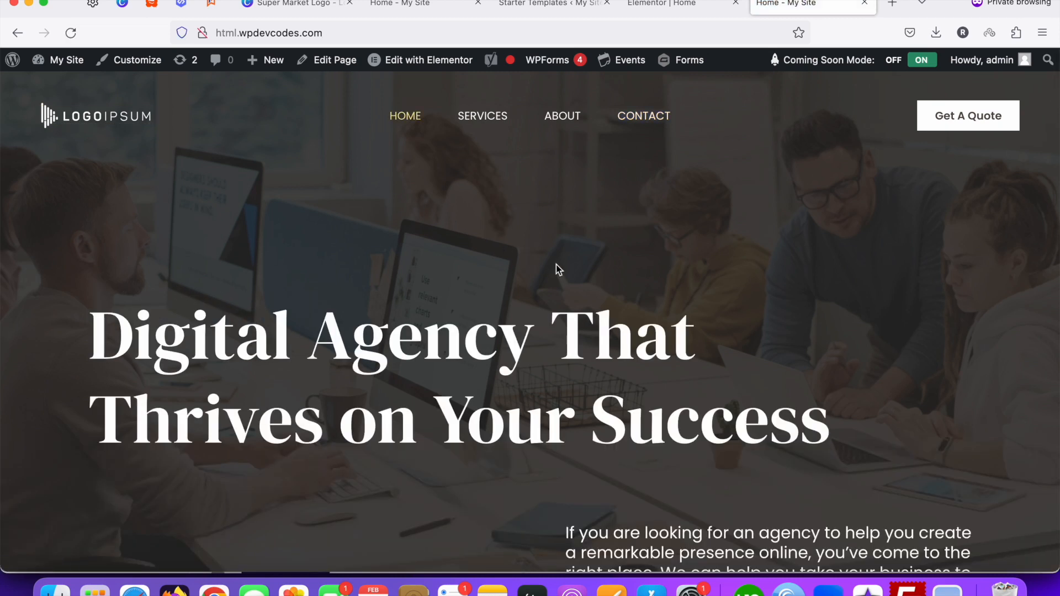
scroll(556, 264, "down", 15)
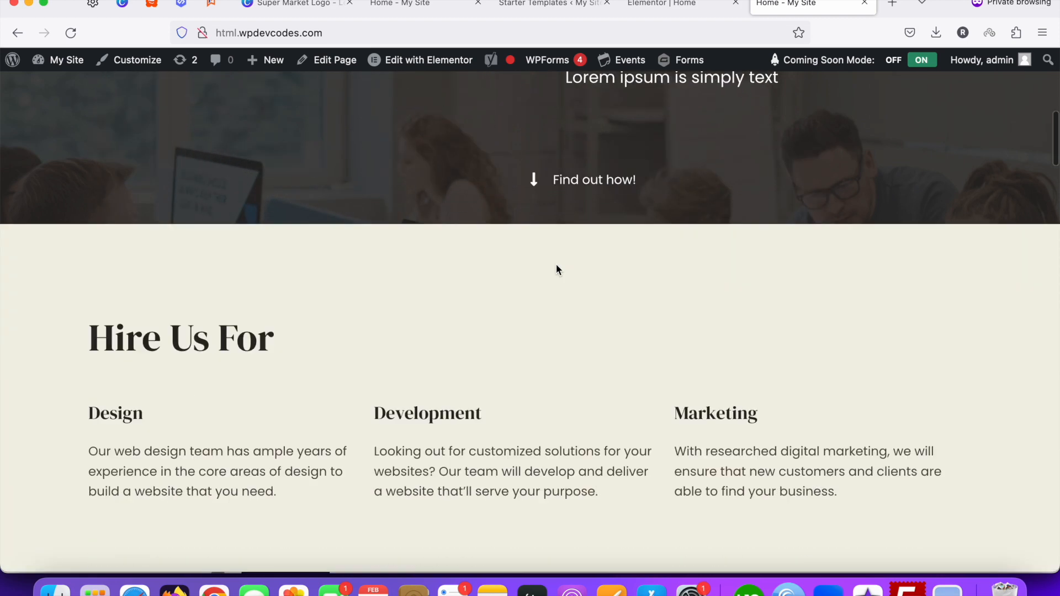
scroll(557, 265, "up", 15)
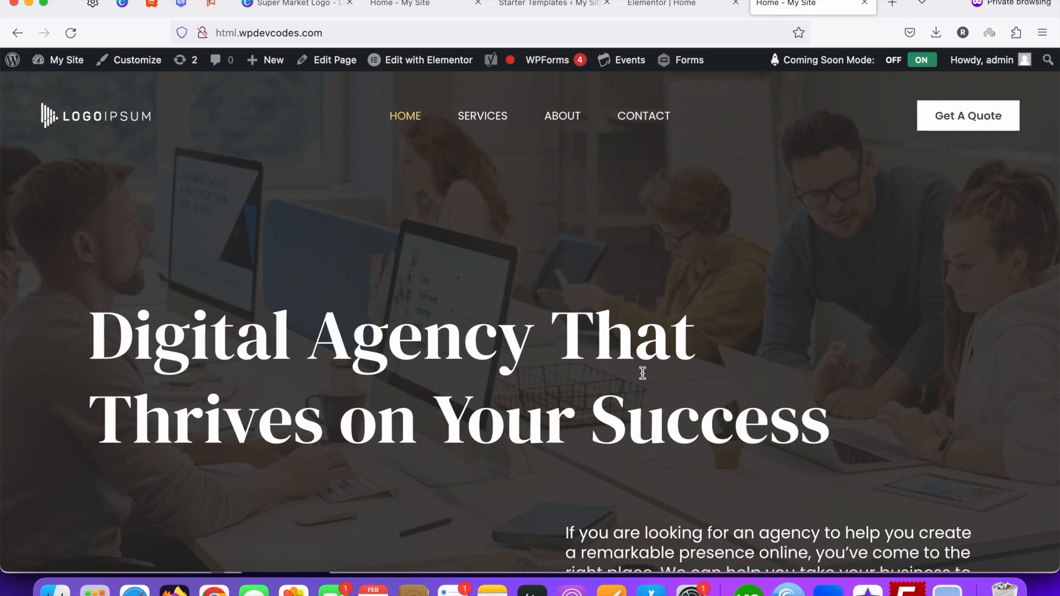
scroll(643, 374, "down", 20)
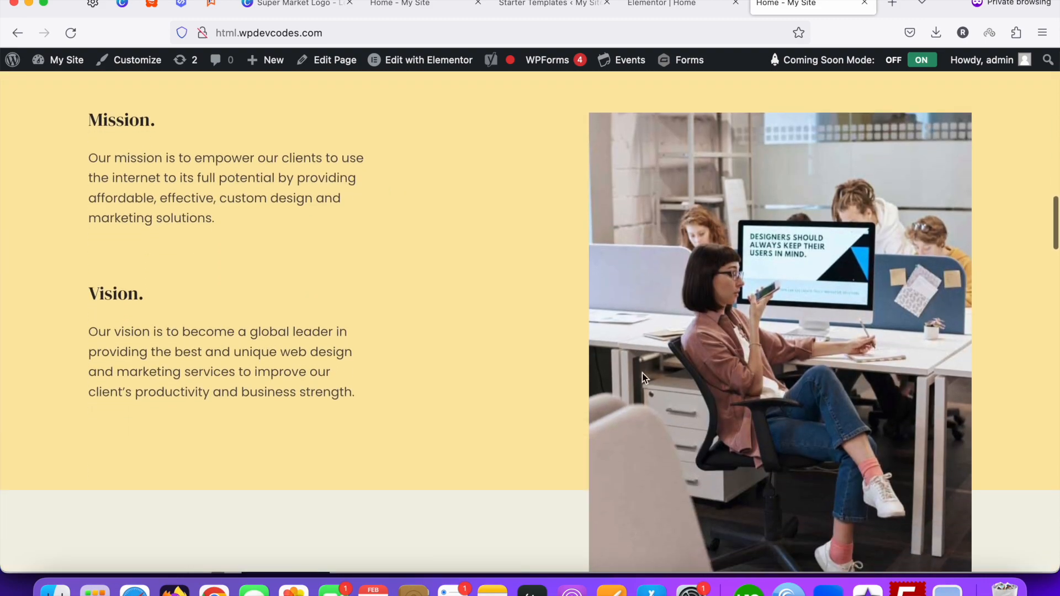
scroll(555, 374, "down", 10)
scroll(562, 345, "up", 20)
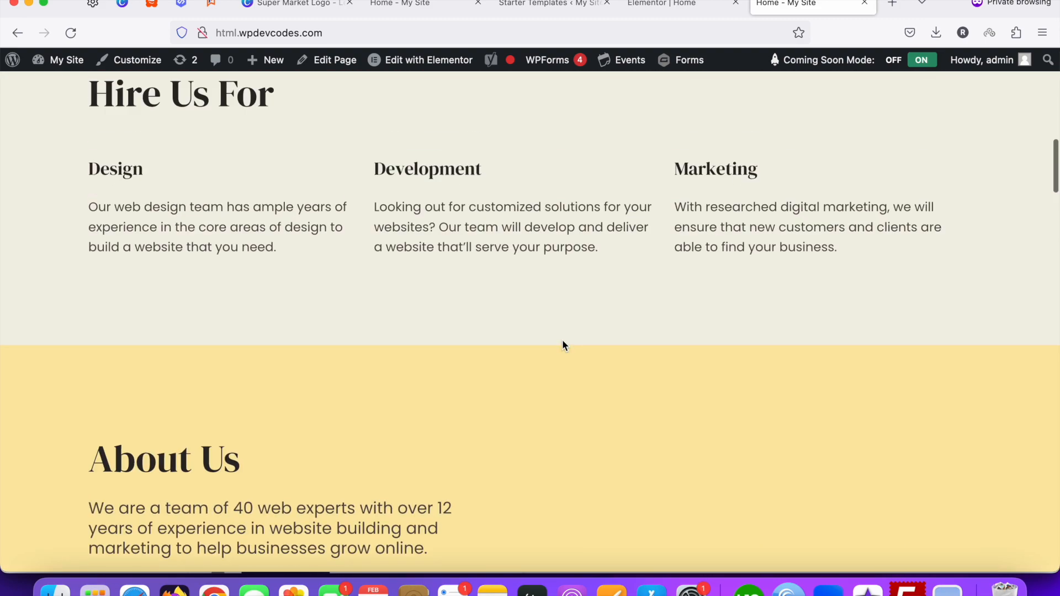
scroll(563, 346, "up", 2)
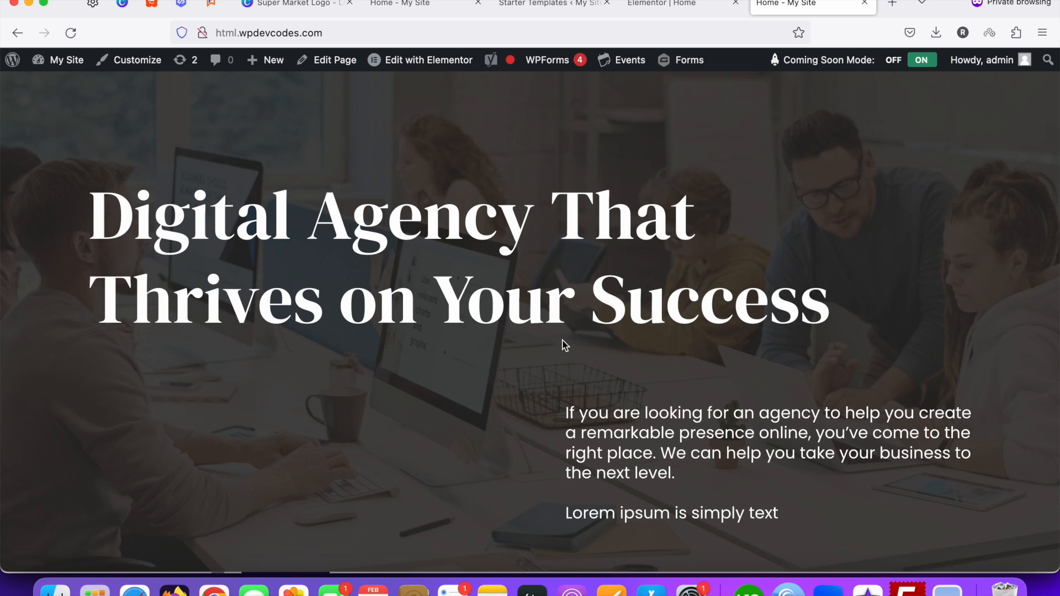
scroll(569, 333, "up", 3)
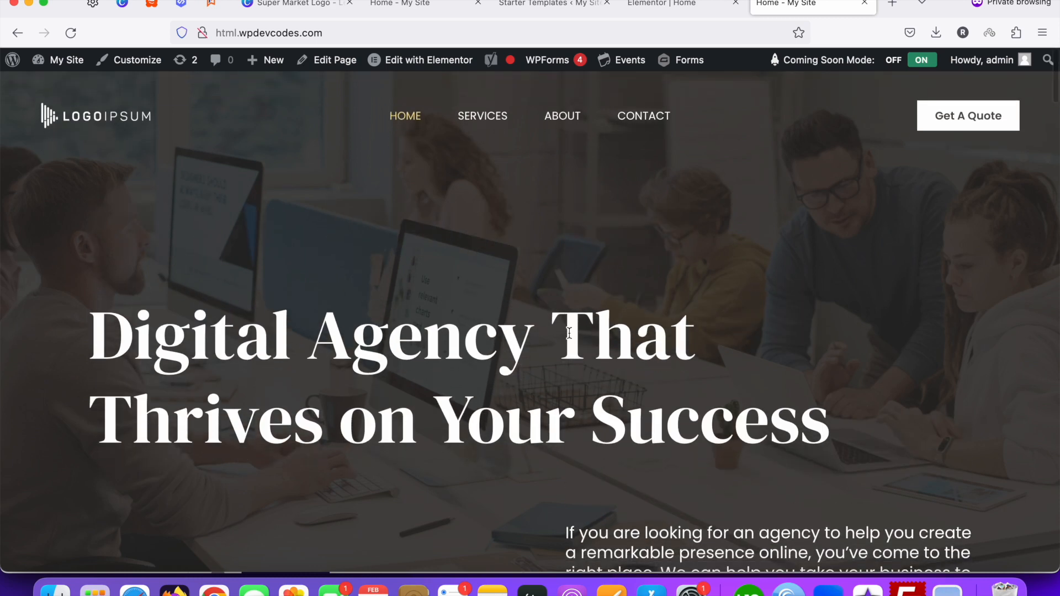